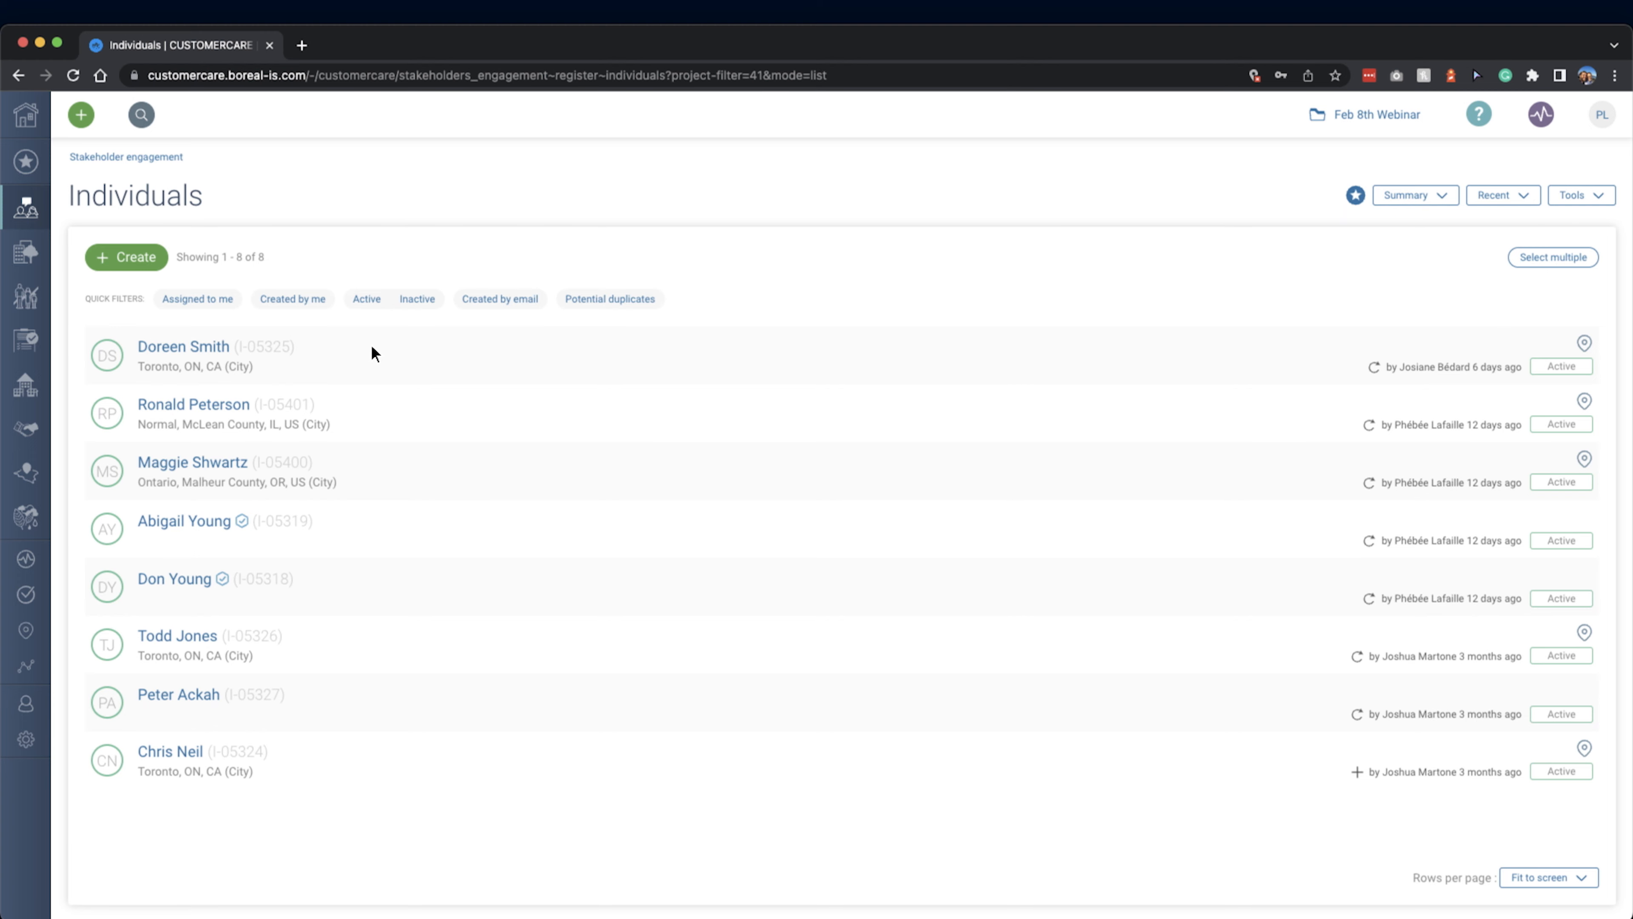
Open the sample stakeholder's record from the Individuals list
{"action": "left_click", "coordinate": [373, 353]}
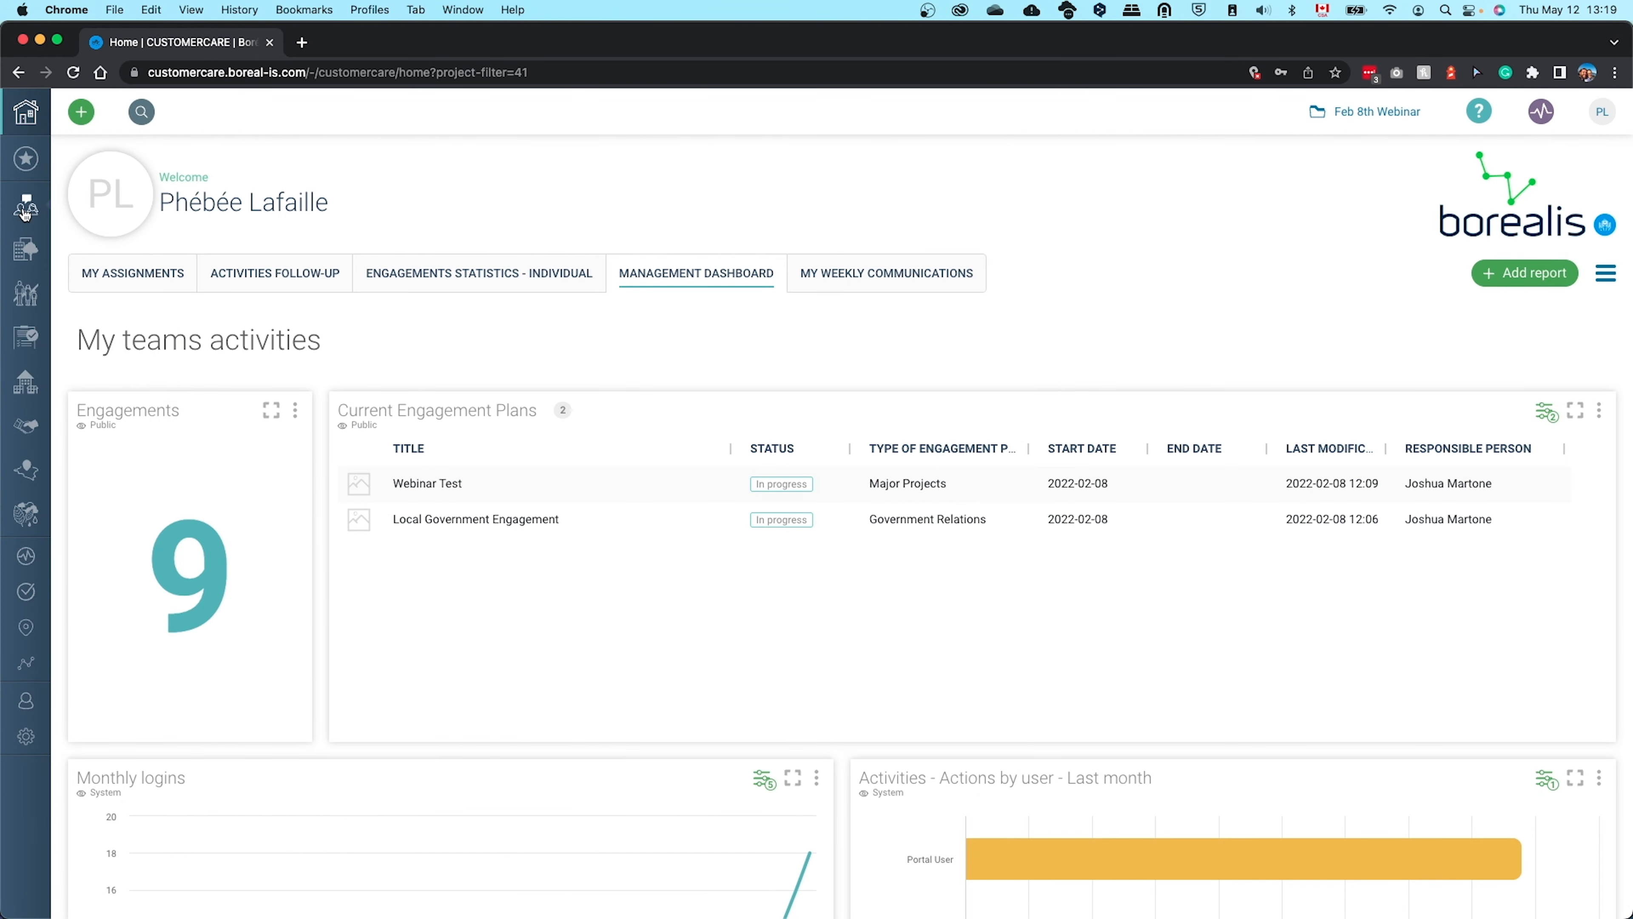
Open the Individuals register and toggle the Assigned to me and Created by me filters on and off
{"action": "mouse_move", "coordinate": [24, 212]}
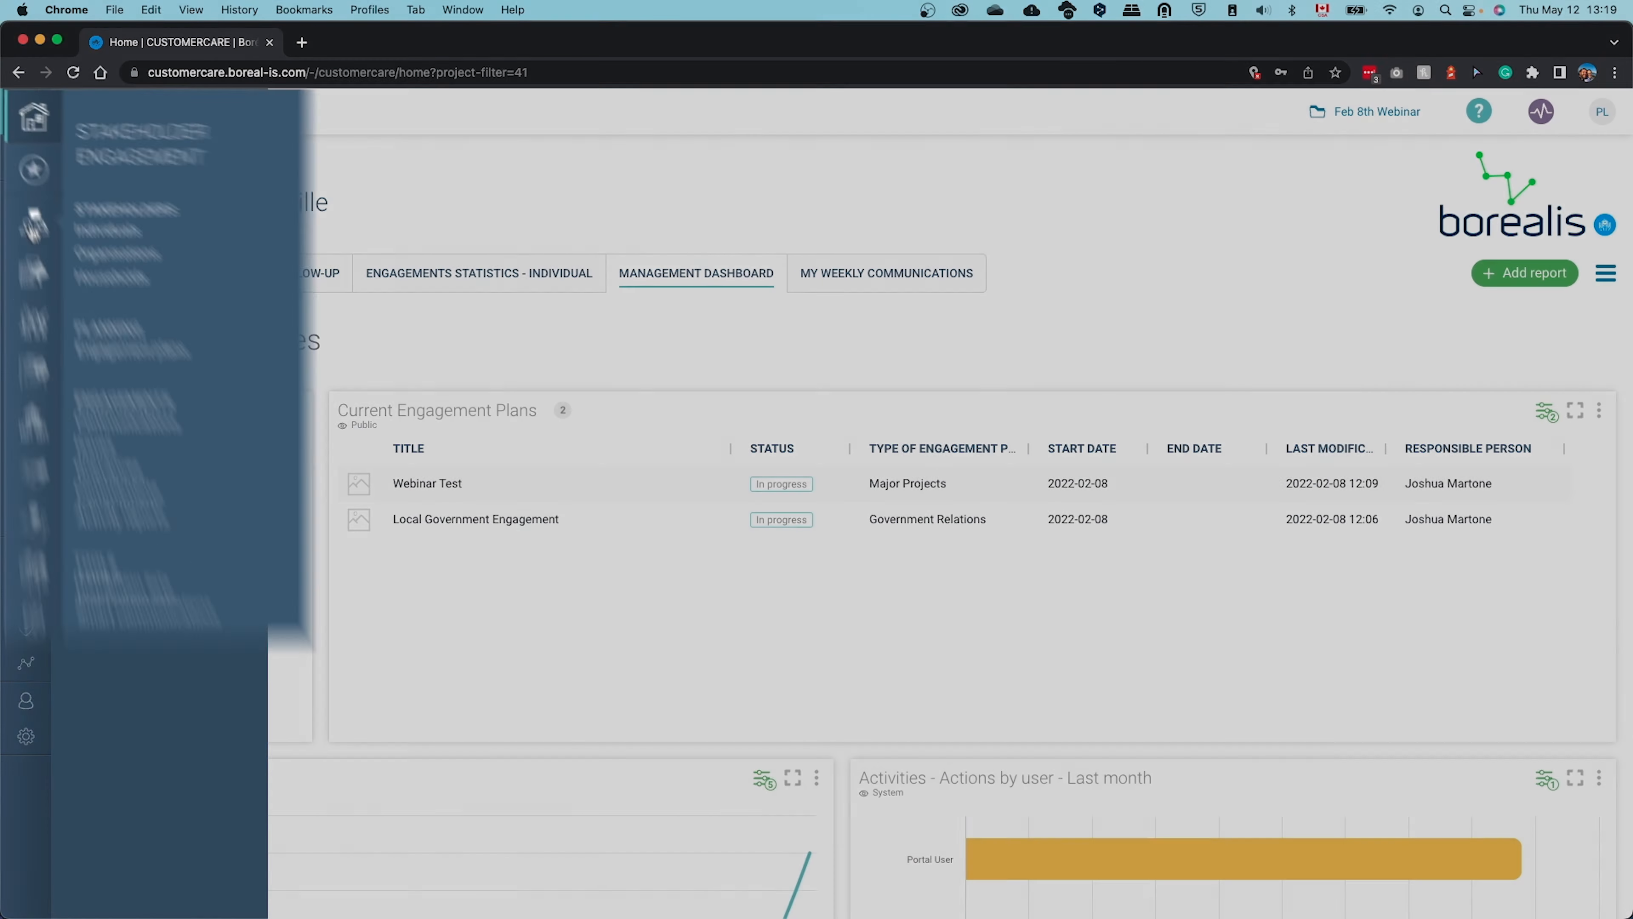
{"action": "left_click", "coordinate": [78, 207]}
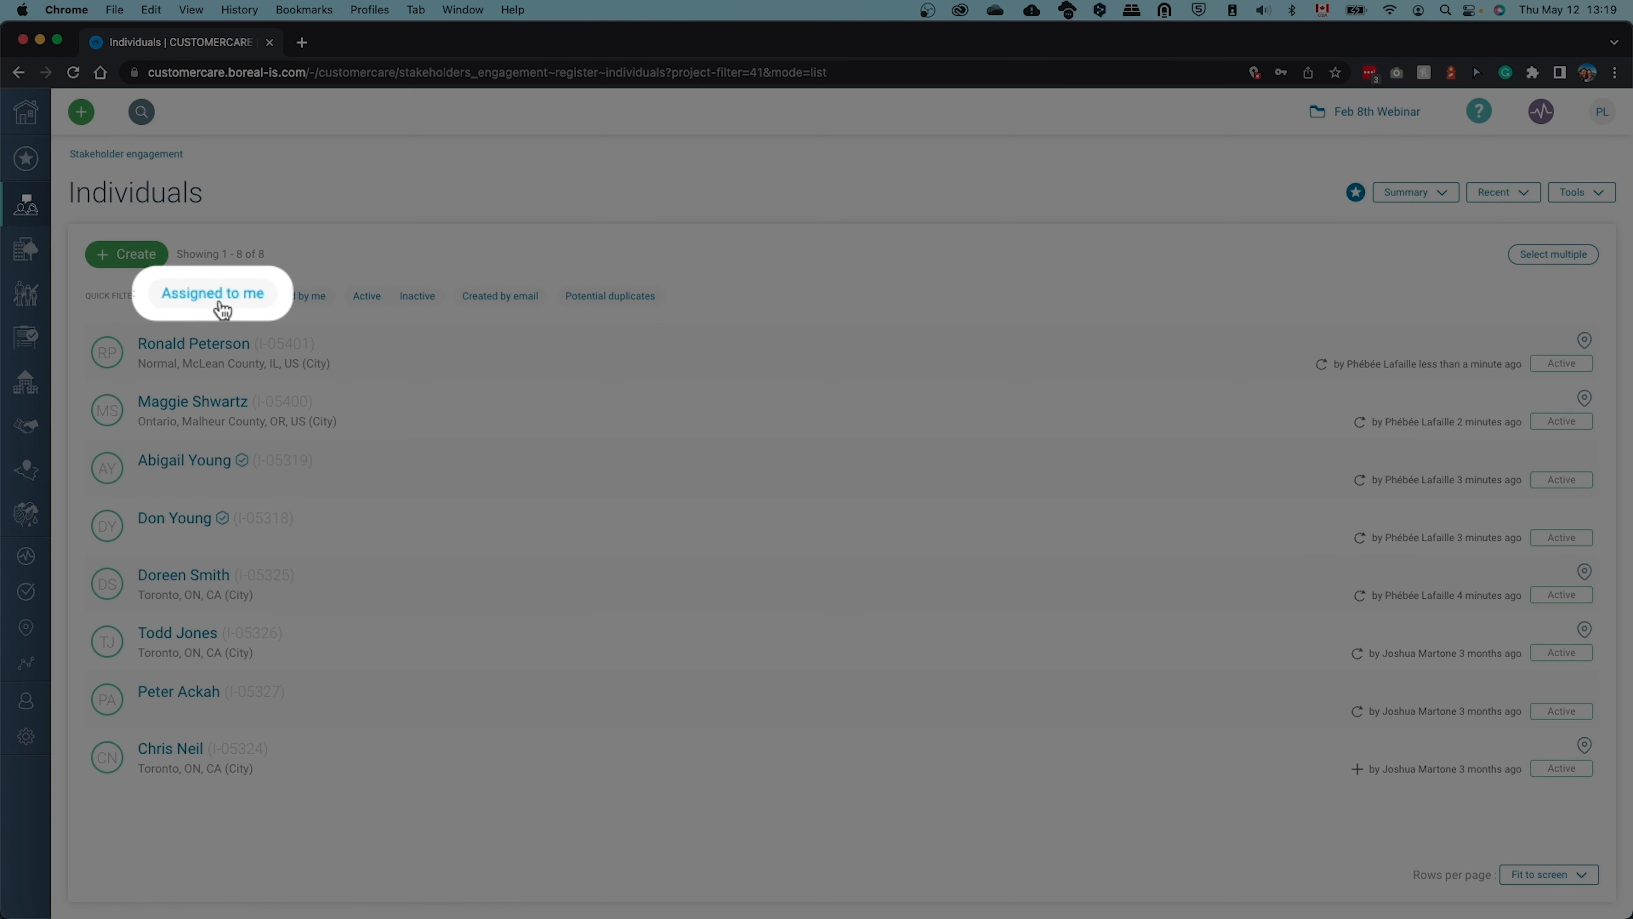
{"action": "left_click", "coordinate": [218, 297]}
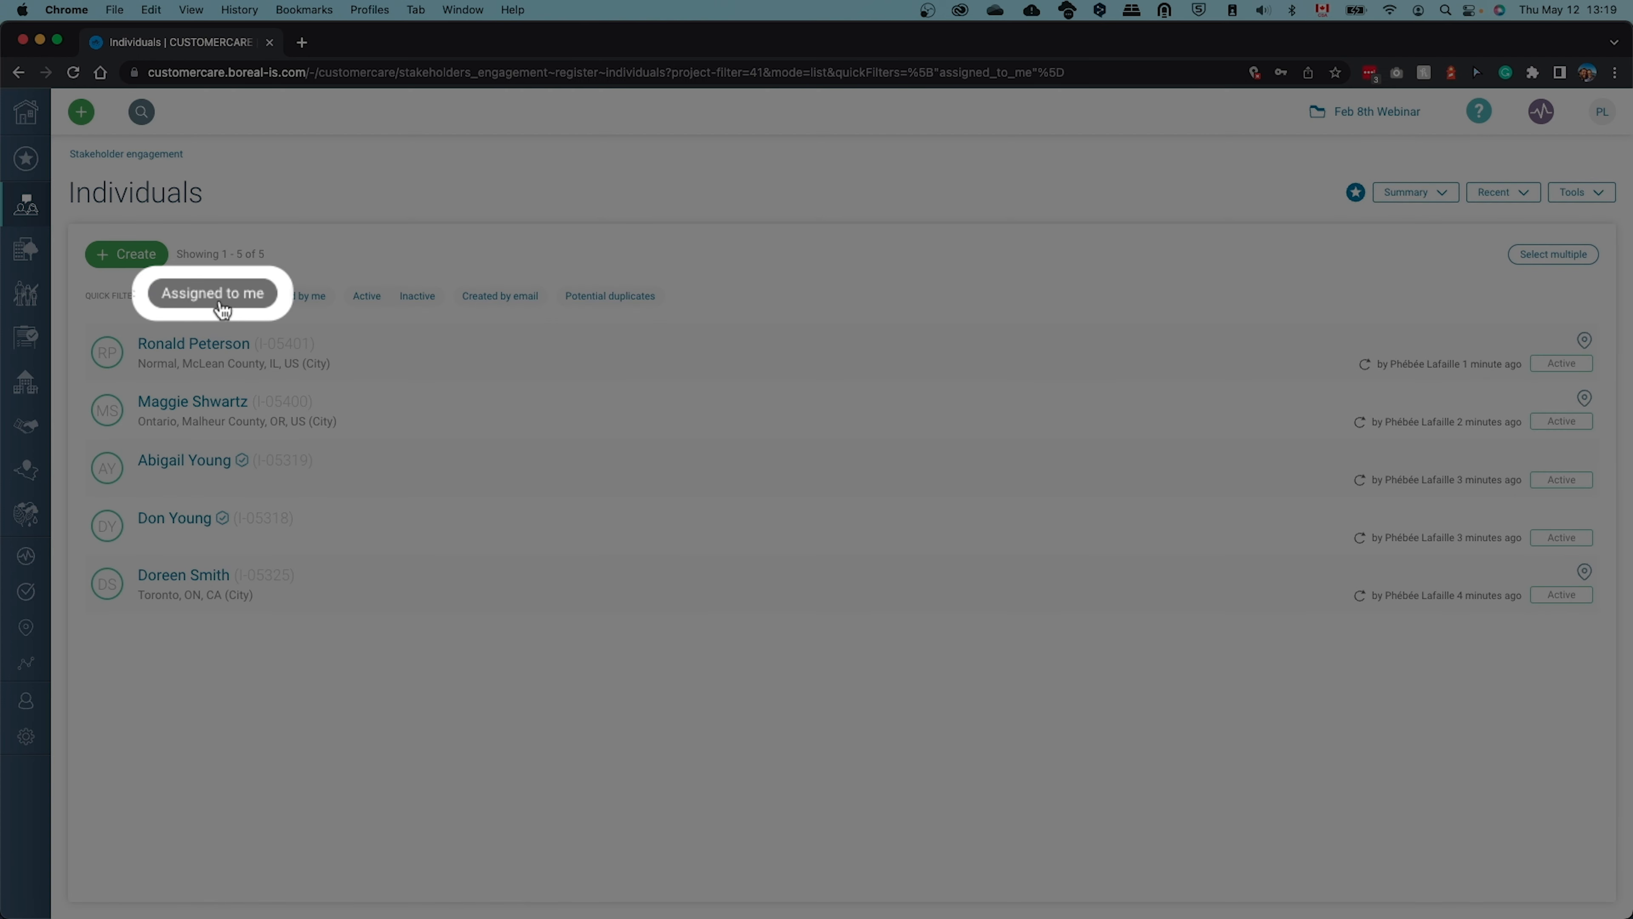
{"action": "left_click", "coordinate": [221, 303]}
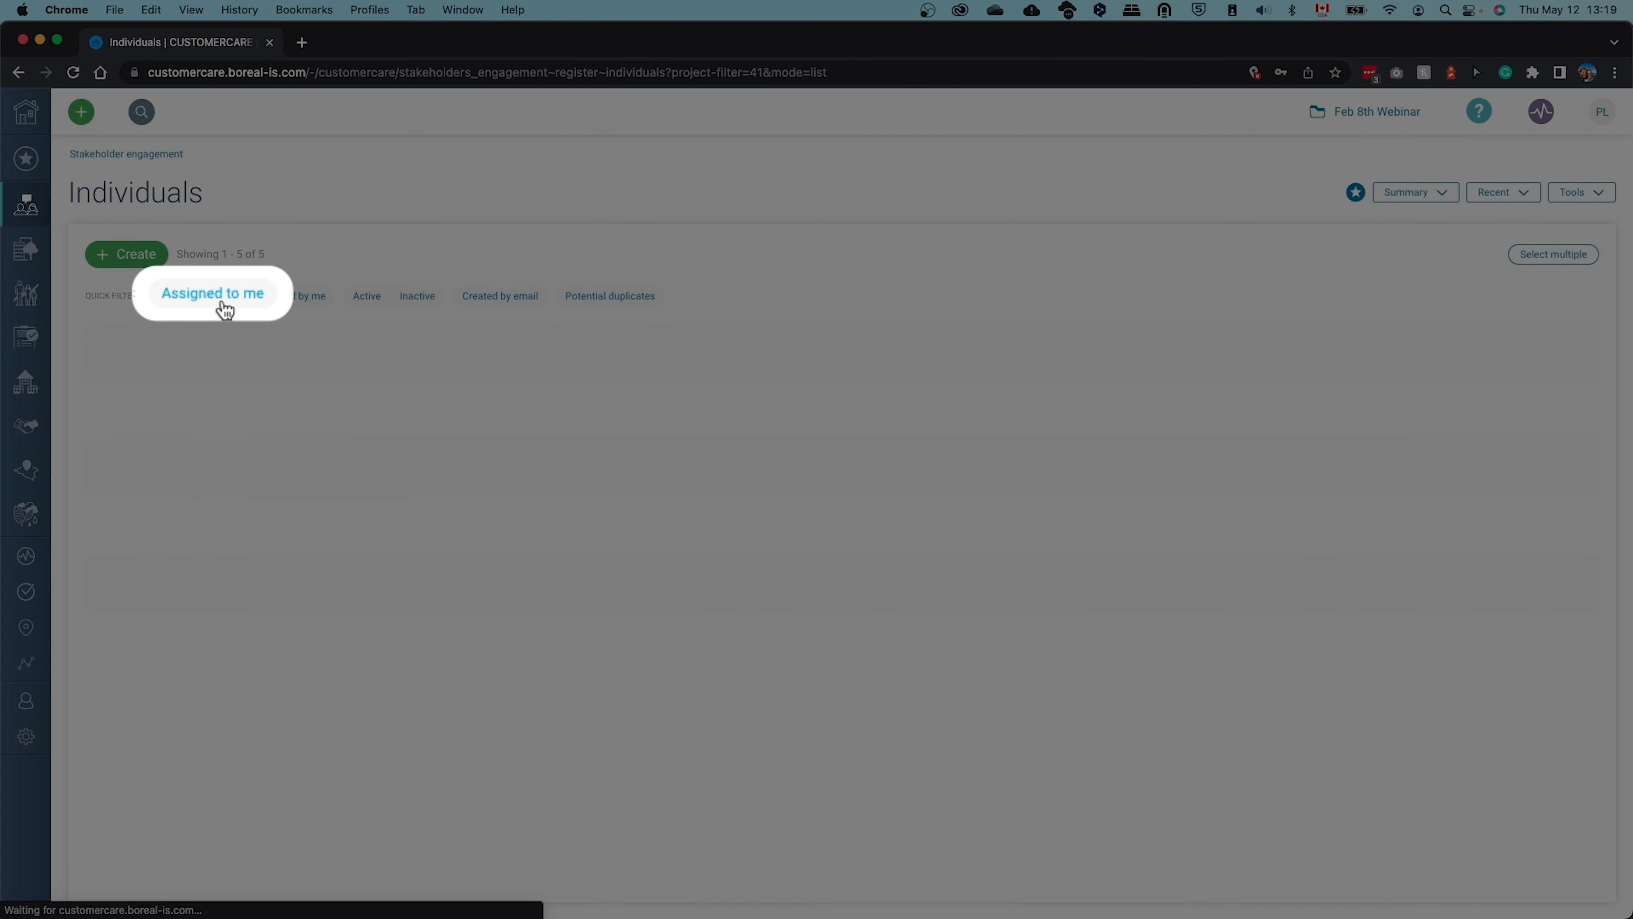
{"action": "left_click", "coordinate": [266, 307]}
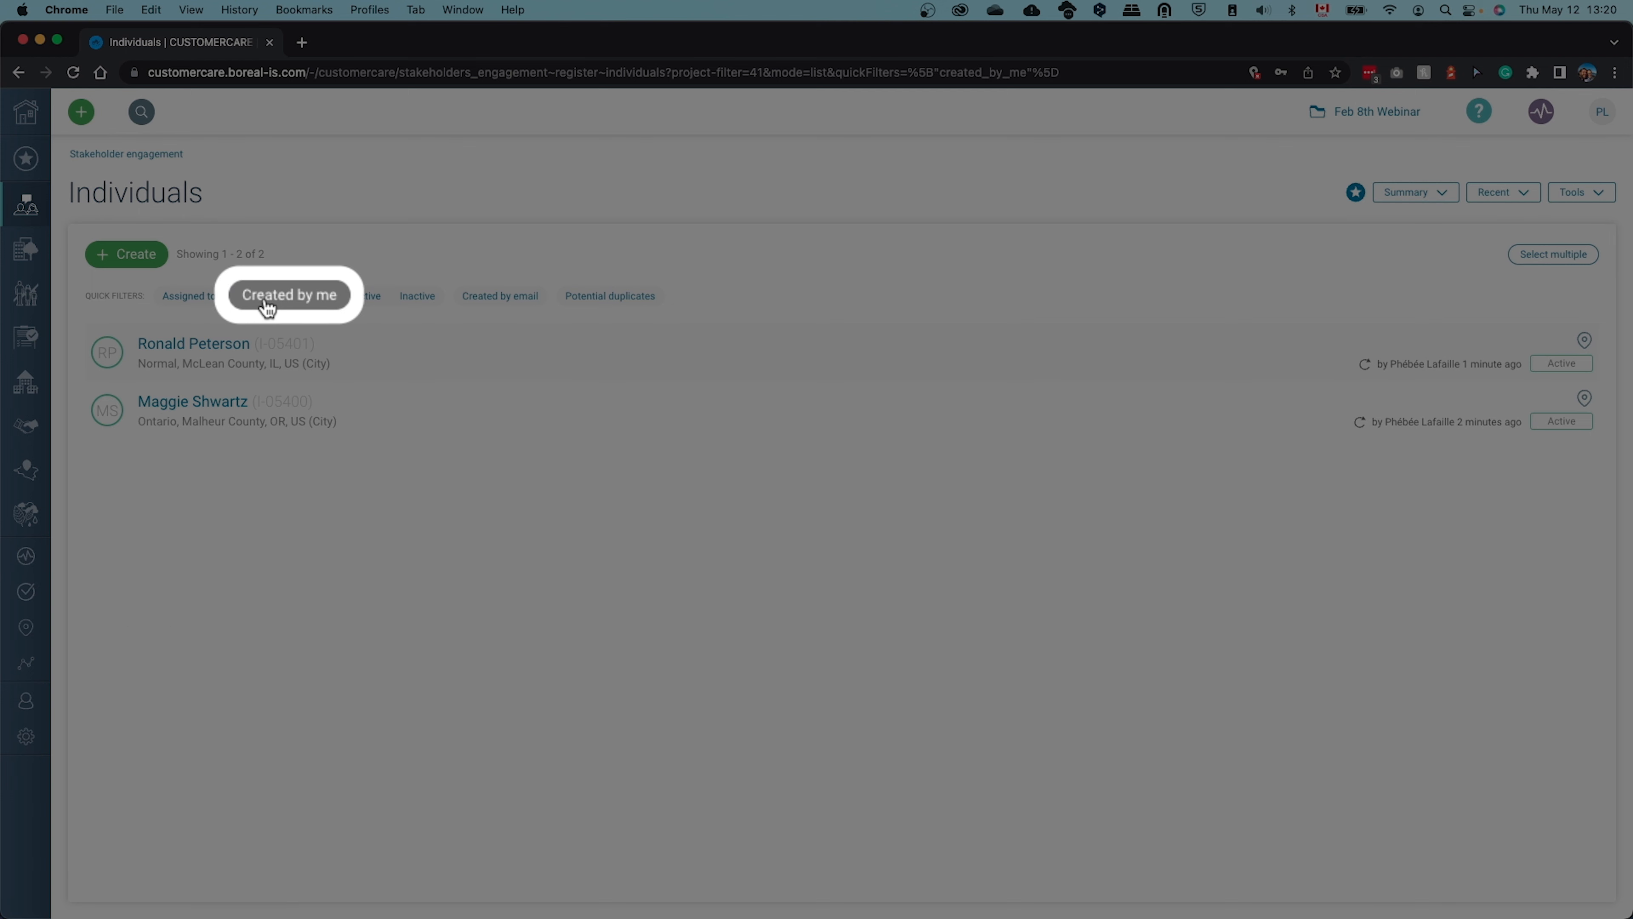
{"action": "left_click", "coordinate": [266, 307]}
{"action": "left_click", "coordinate": [1439, 193]}
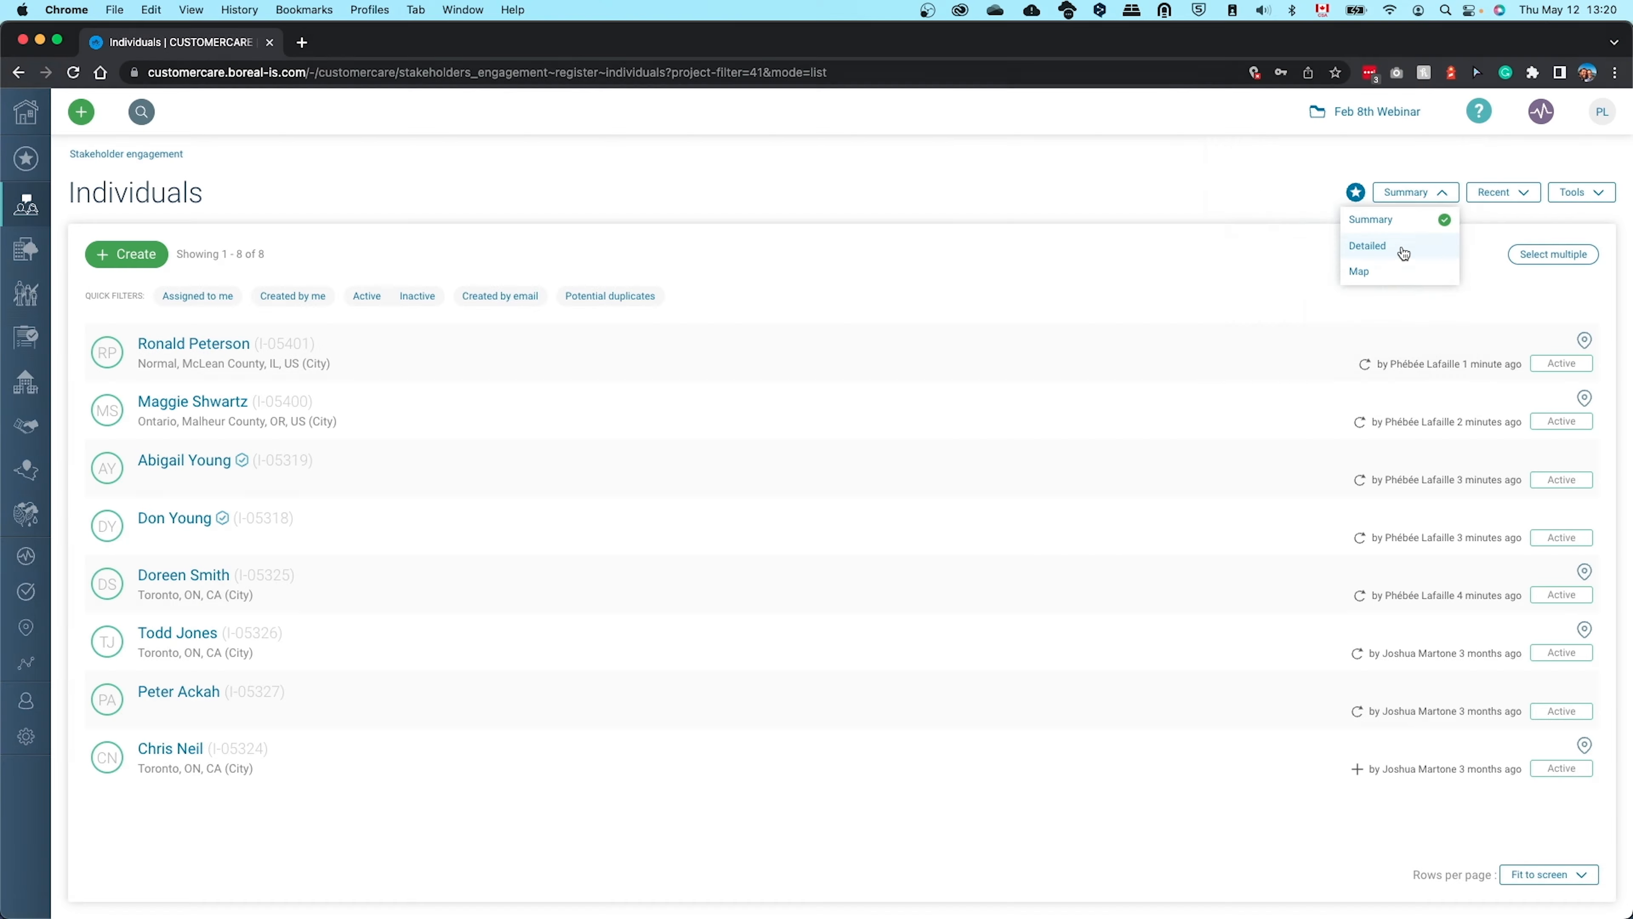
Switch the Individuals list from Summary to the Detailed view layout
{"action": "left_click", "coordinate": [1402, 250]}
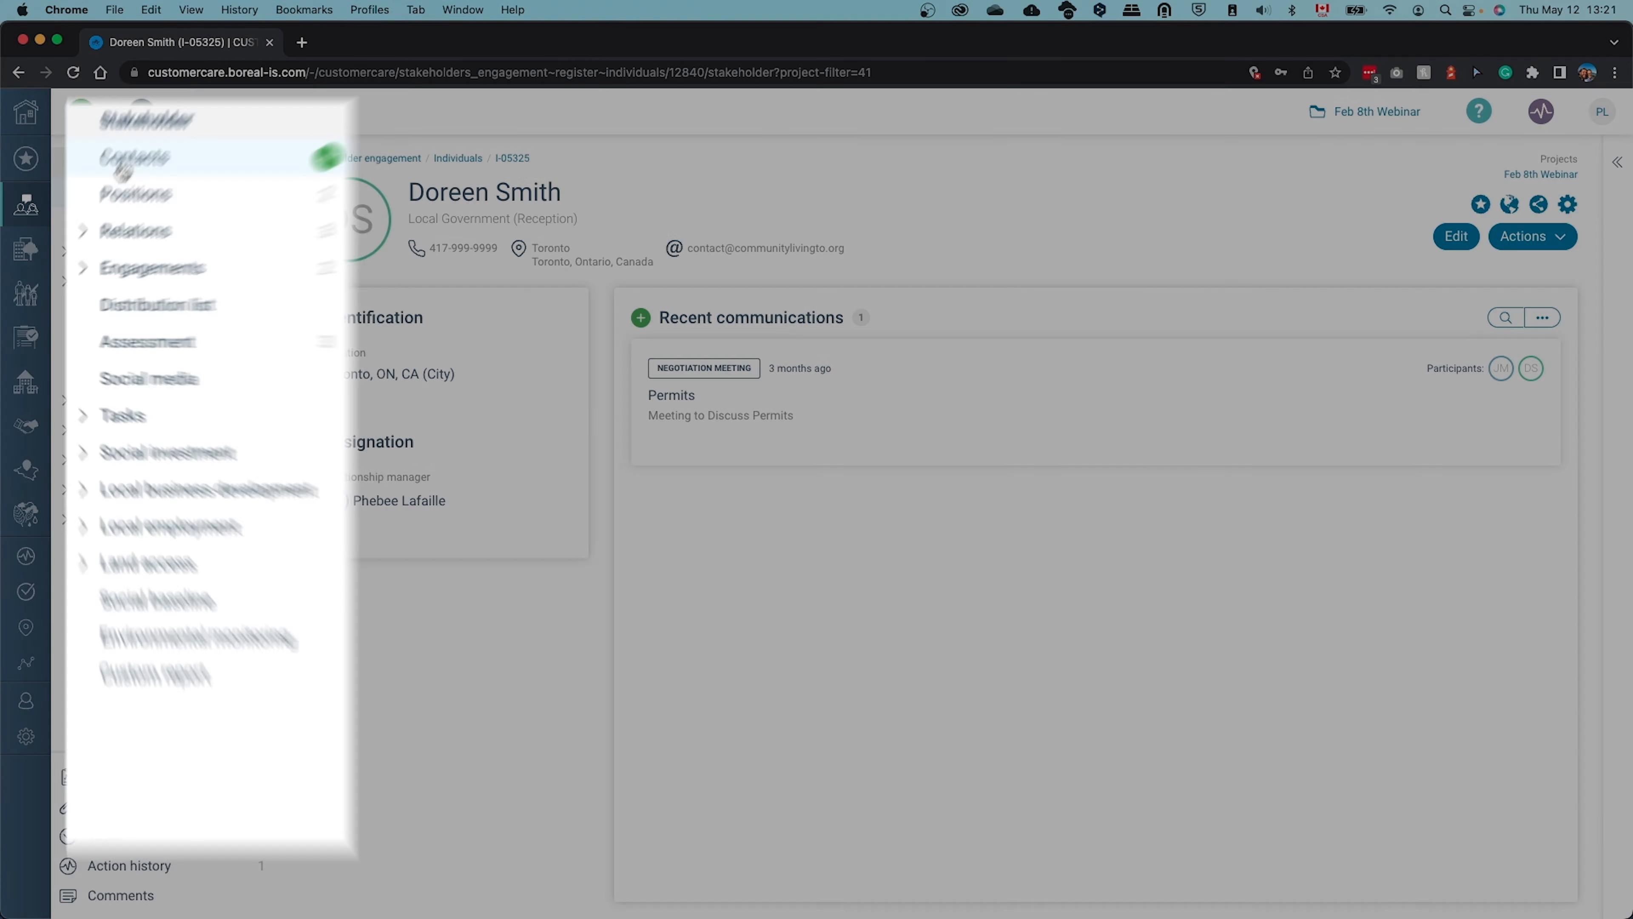
{"action": "left_click", "coordinate": [76, 202]}
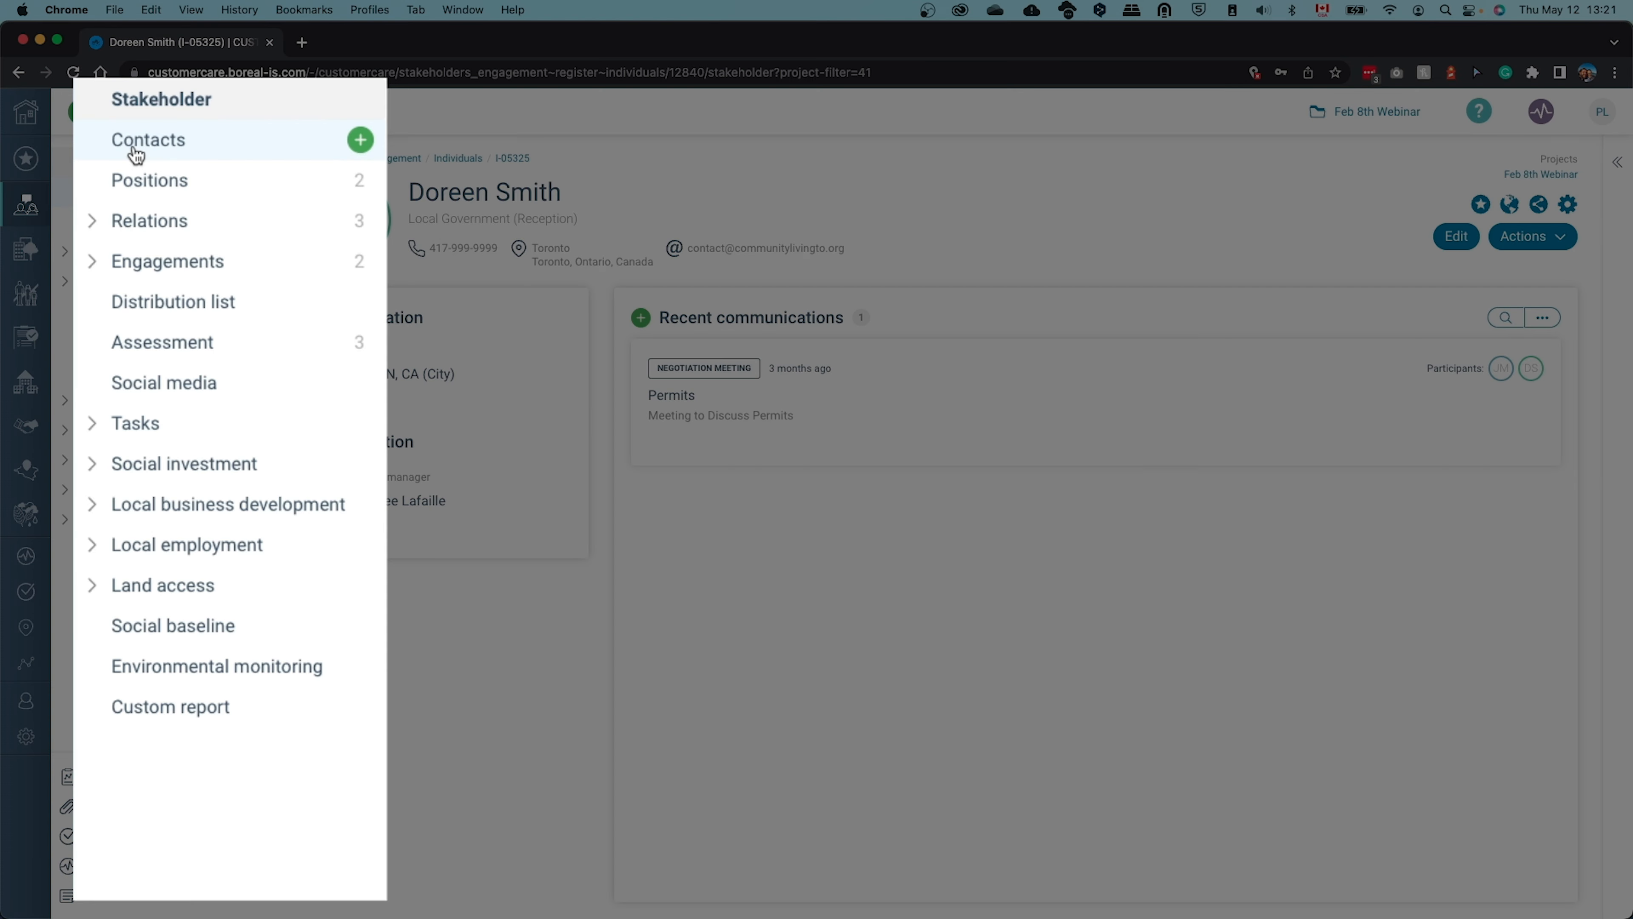
{"action": "left_click", "coordinate": [90, 222]}
{"action": "left_click", "coordinate": [78, 252]}
{"action": "left_click", "coordinate": [62, 339]}
{"action": "left_click", "coordinate": [62, 339]}
{"action": "left_click", "coordinate": [61, 490]}
{"action": "left_click", "coordinate": [62, 493]}
{"action": "left_click", "coordinate": [62, 518]}
{"action": "left_click", "coordinate": [62, 519]}
{"action": "left_click", "coordinate": [66, 583]}
{"action": "left_click", "coordinate": [67, 583]}
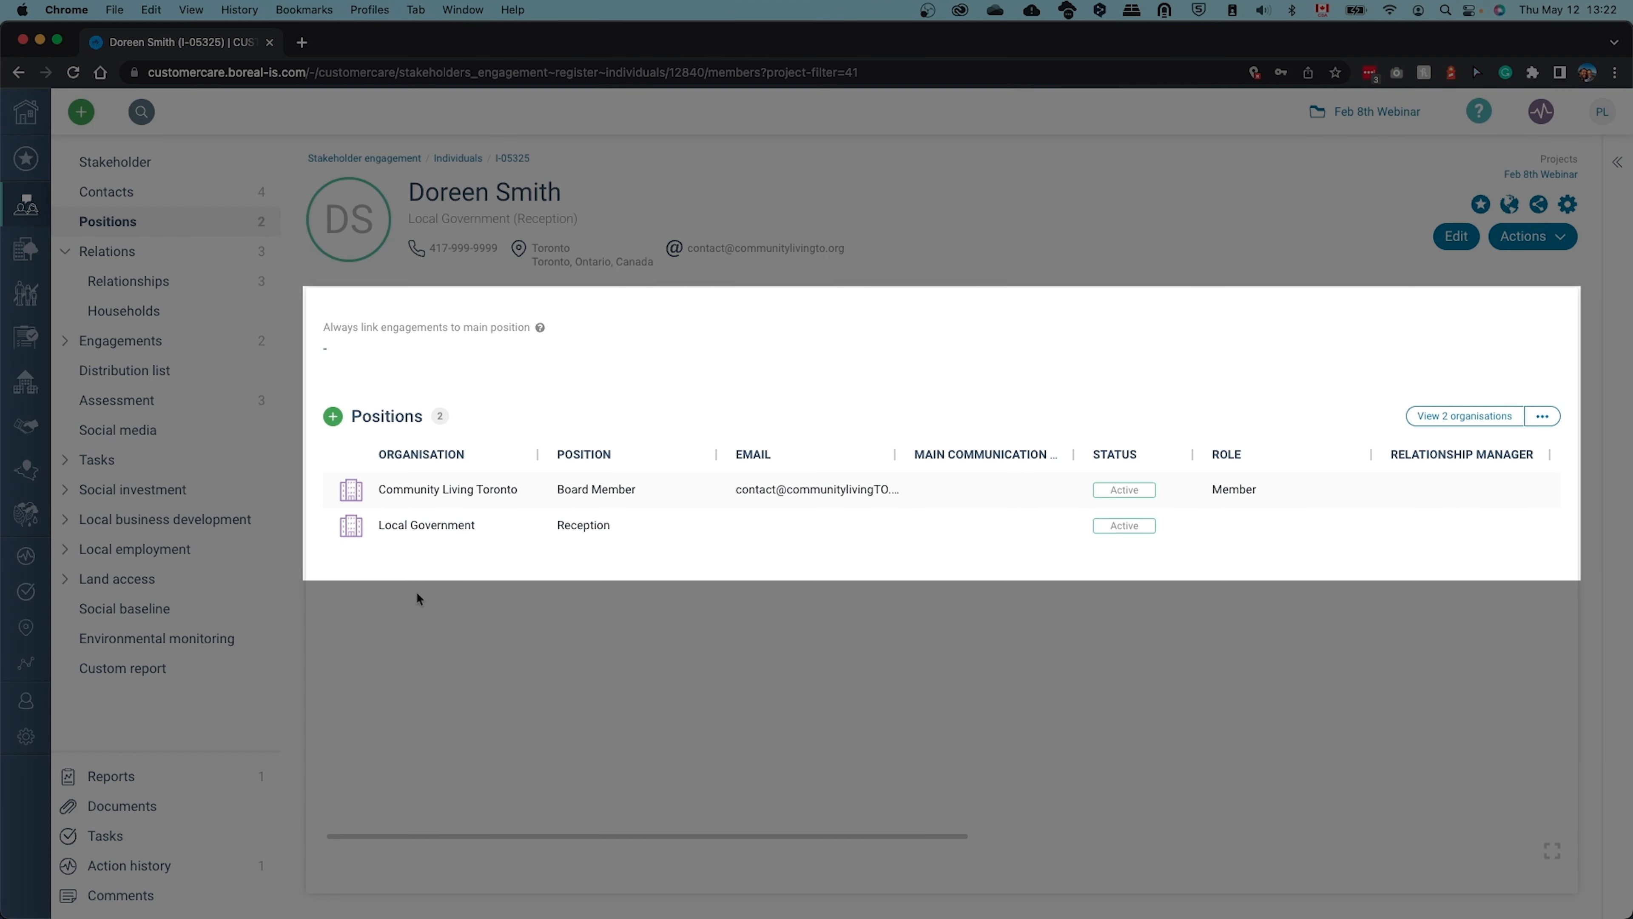
{"action": "left_click", "coordinate": [189, 343]}
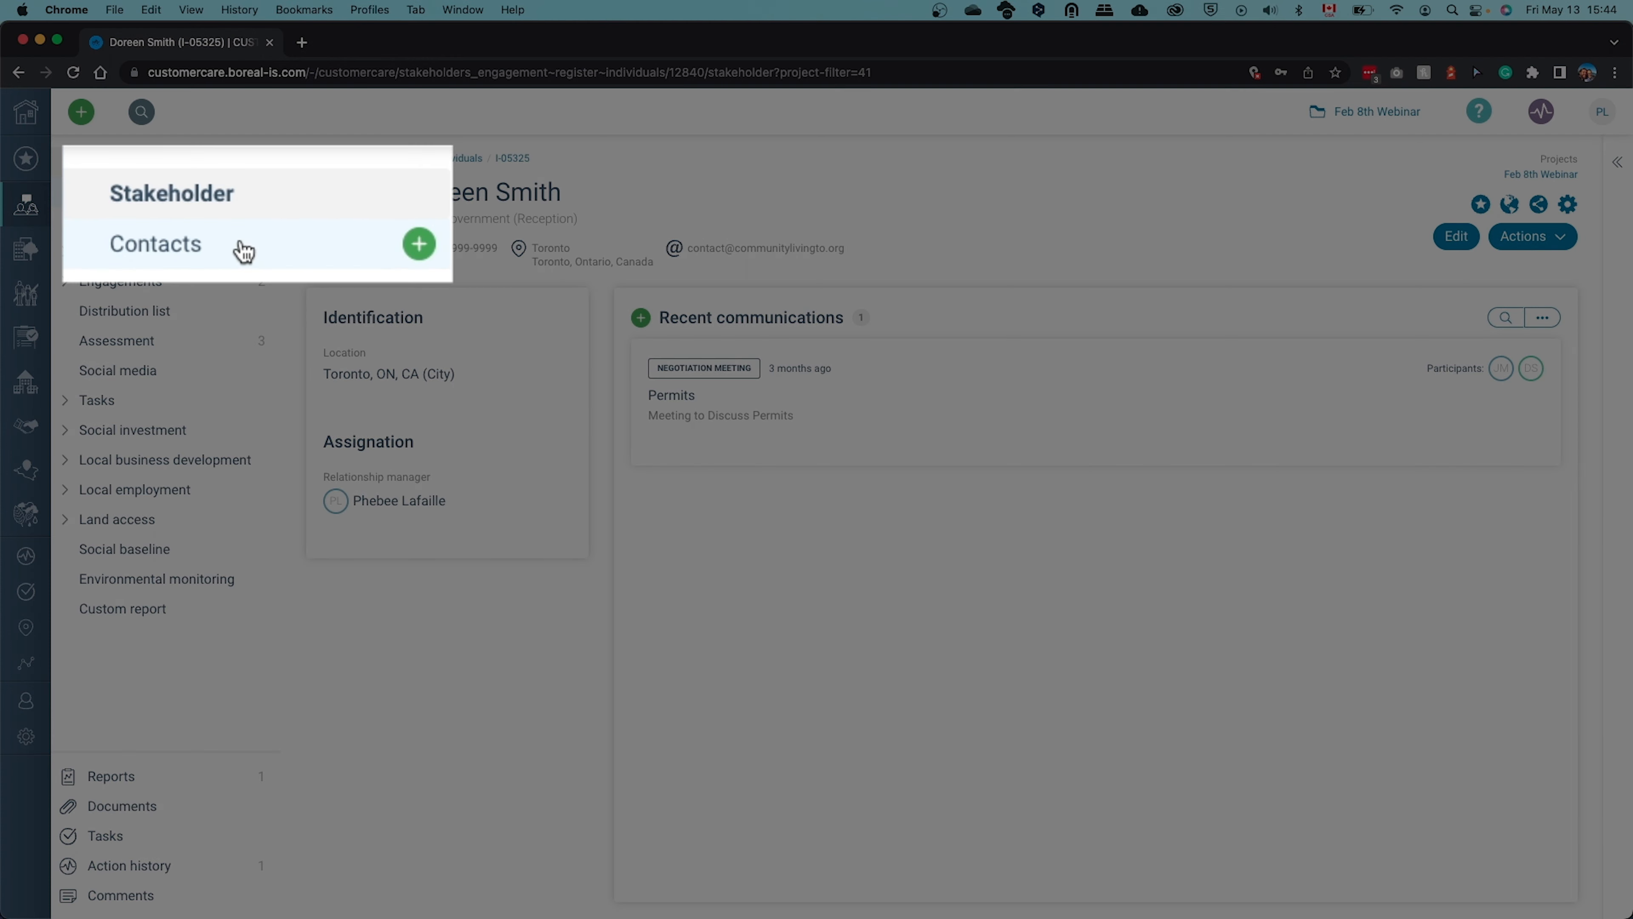
View the stakeholder's Contacts page and cancel a new contact information entry
{"action": "left_click", "coordinate": [158, 194]}
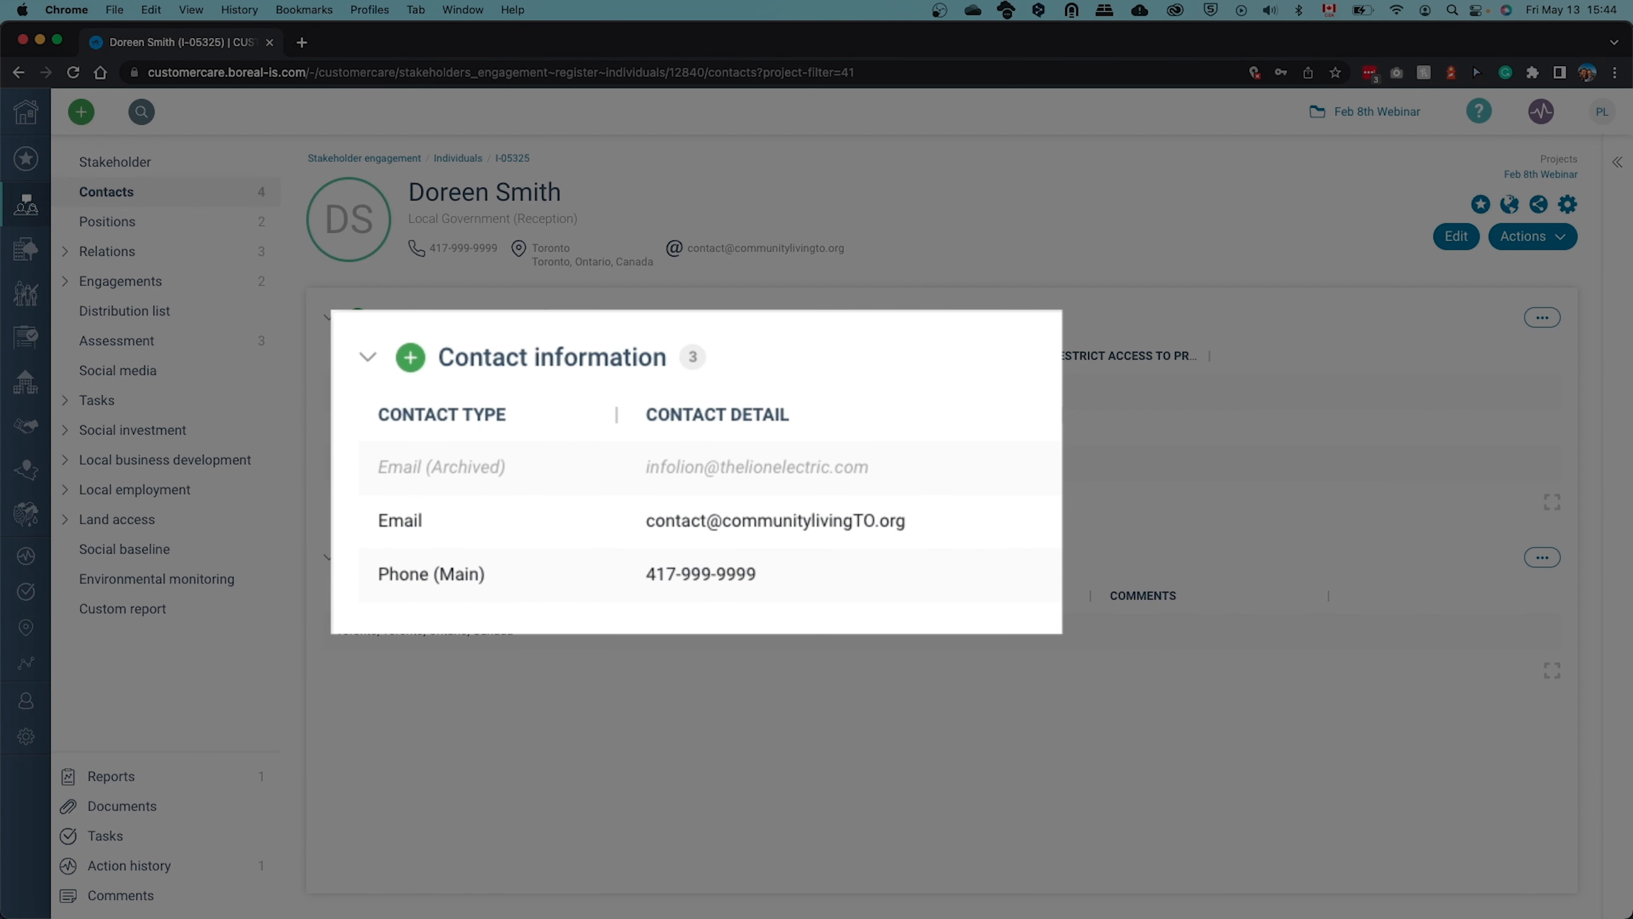
{"action": "left_click", "coordinate": [358, 318]}
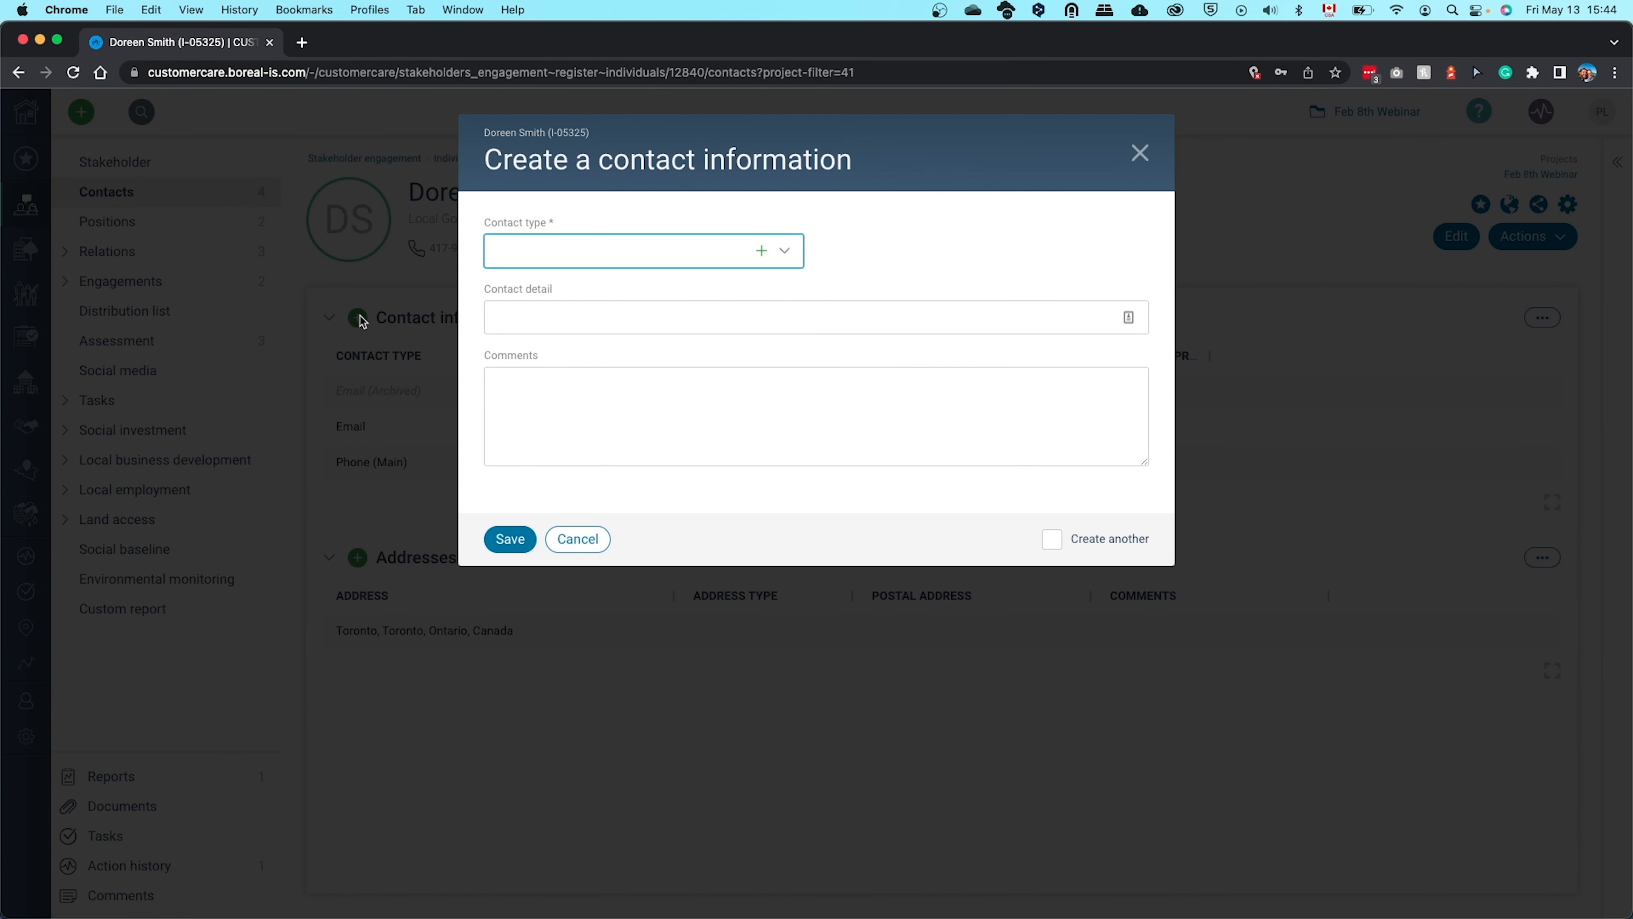
{"action": "left_click", "coordinate": [584, 548]}
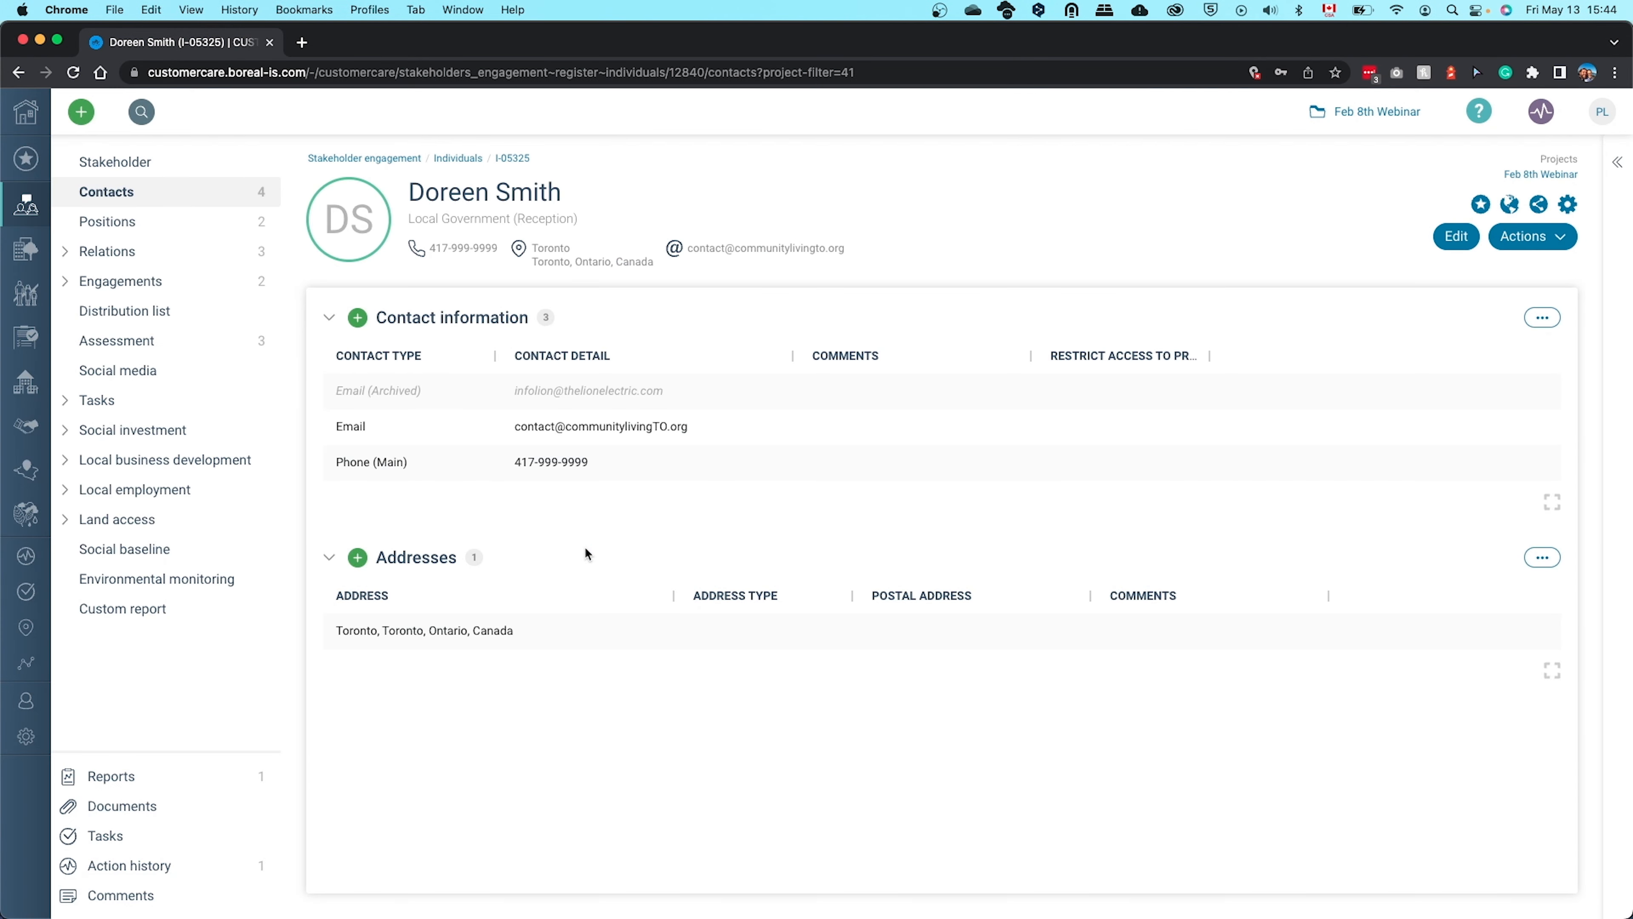
{"action": "mouse_move", "coordinate": [352, 428]}
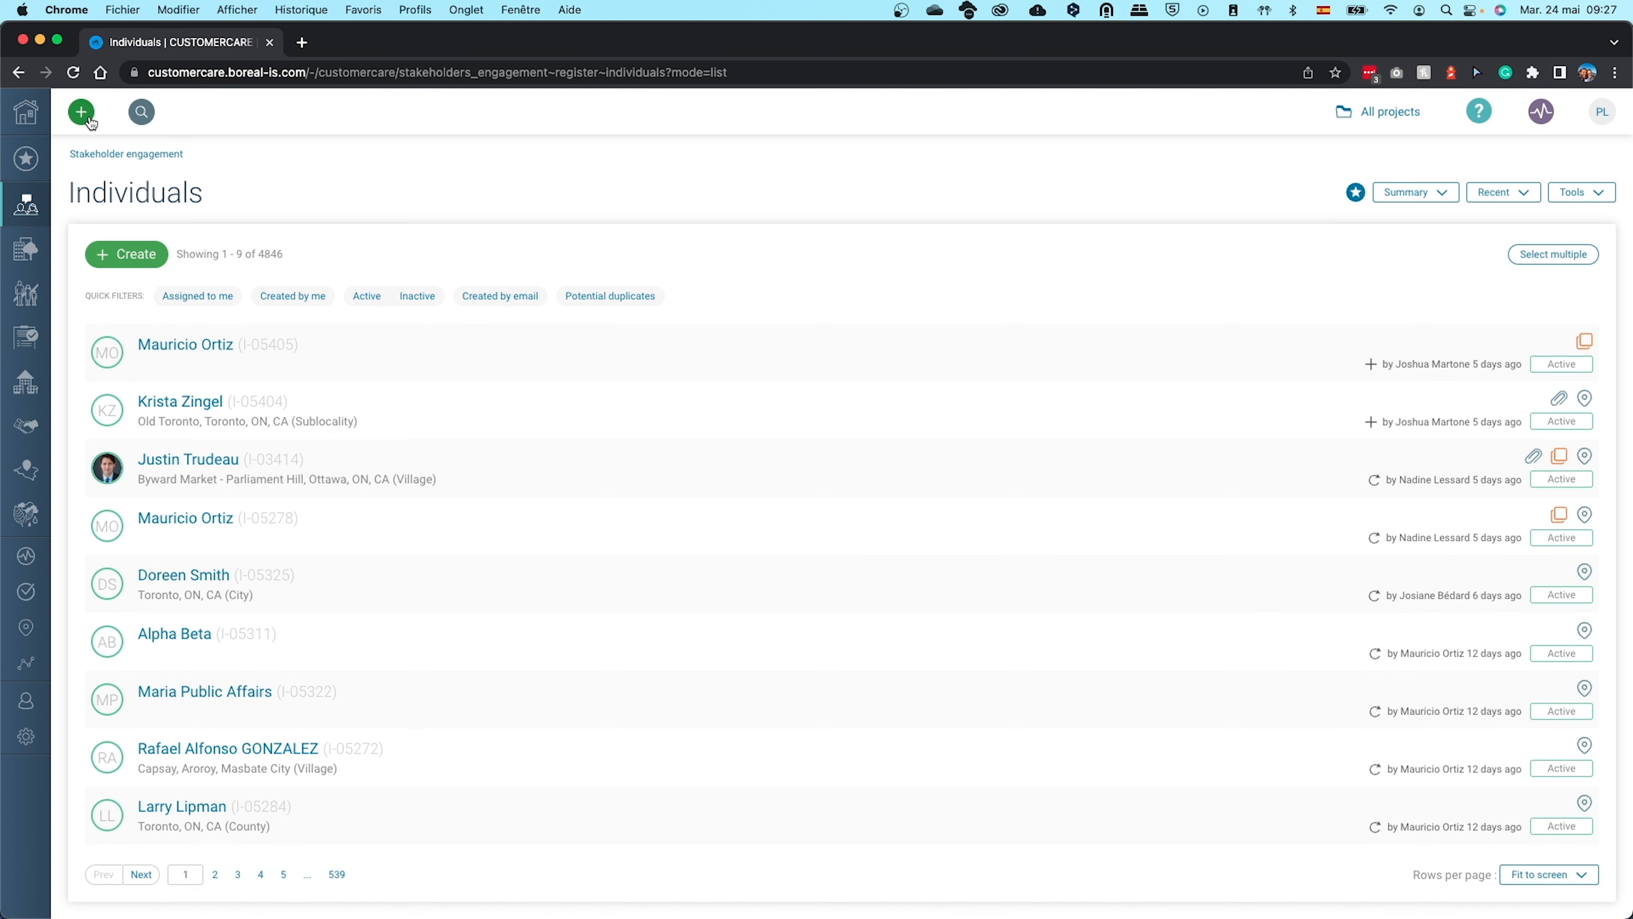
Dismiss the Create menu, then open the new-individual form with Ctrl+Alt+I and the Create button
{"action": "left_click", "coordinate": [82, 112]}
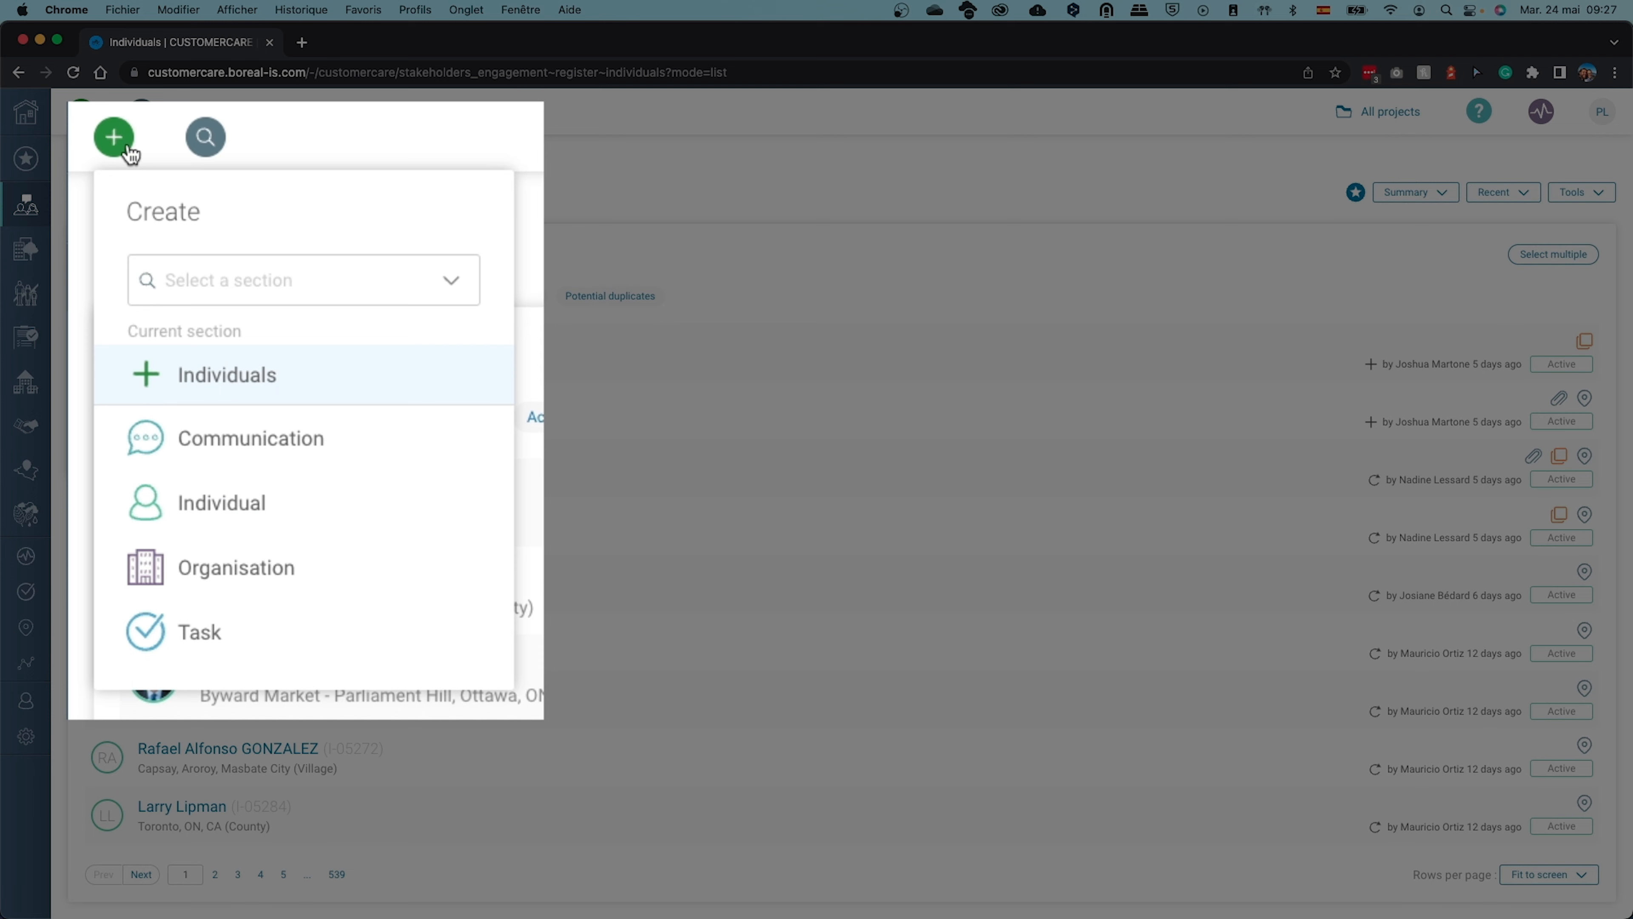
{"action": "left_click", "coordinate": [465, 188]}
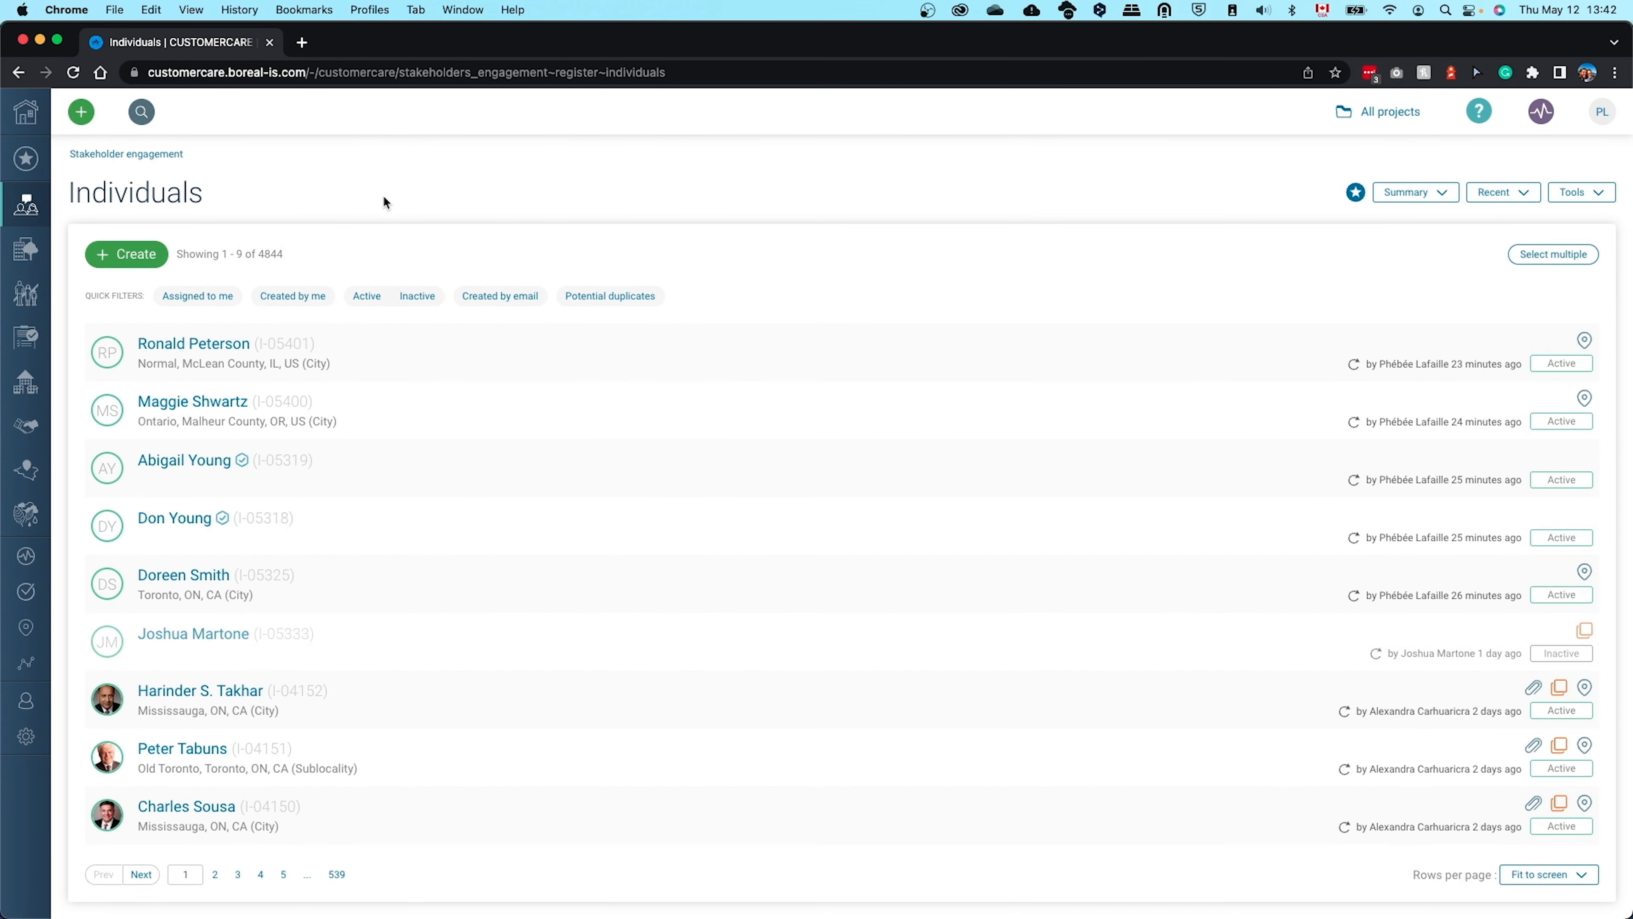
{"action": "key", "text": "ctrl+alt+i"}
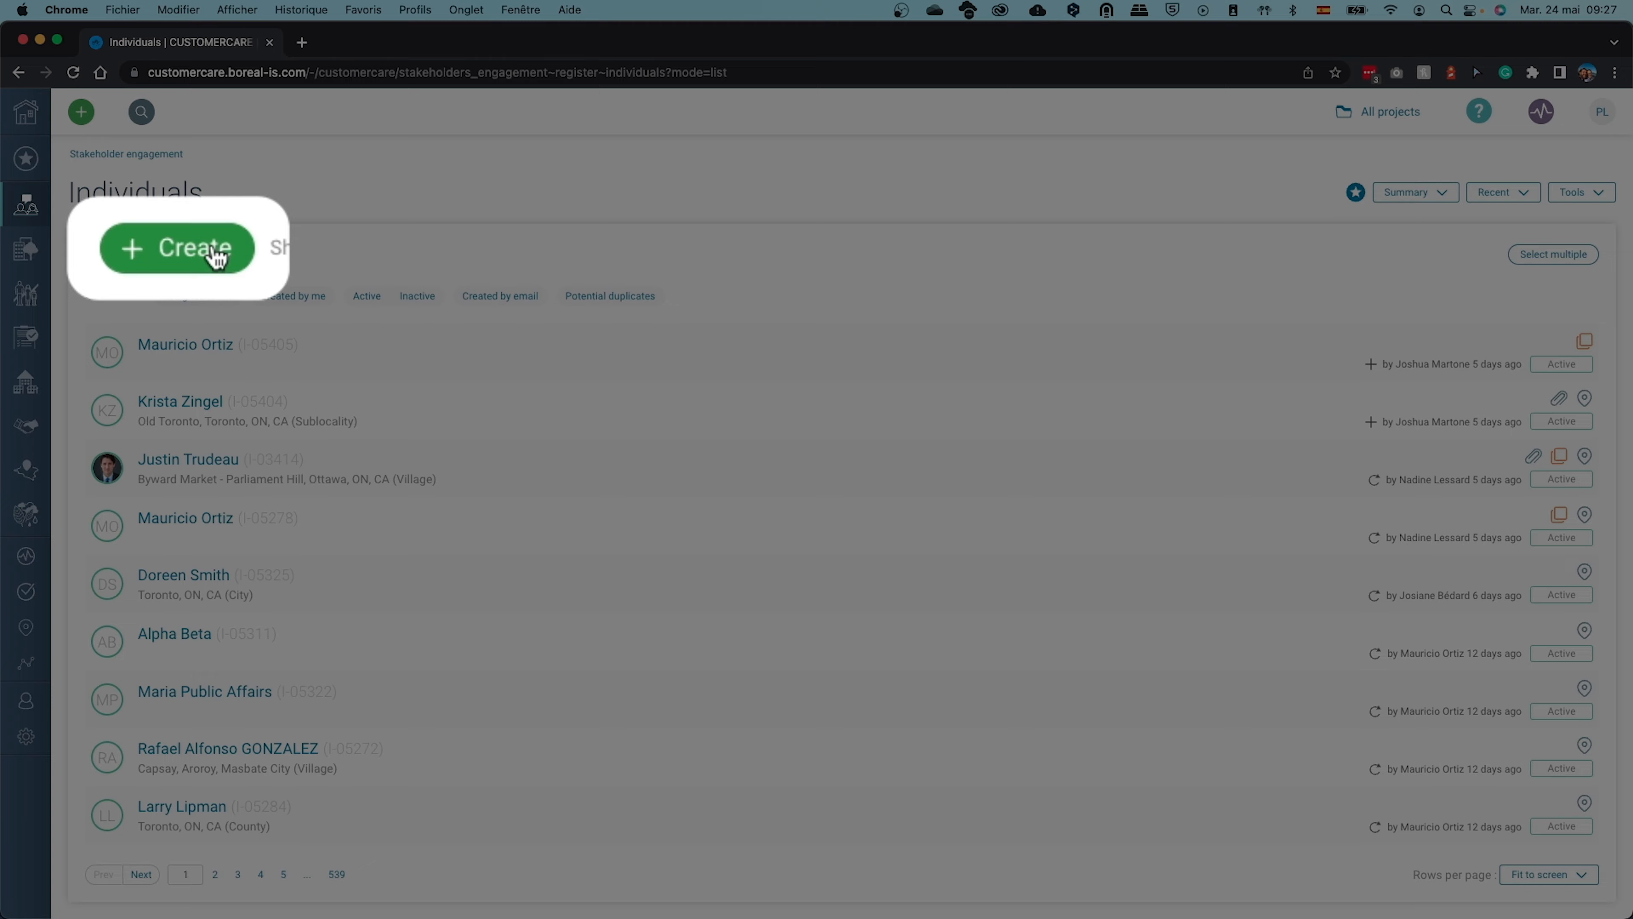
{"action": "left_click", "coordinate": [217, 256]}
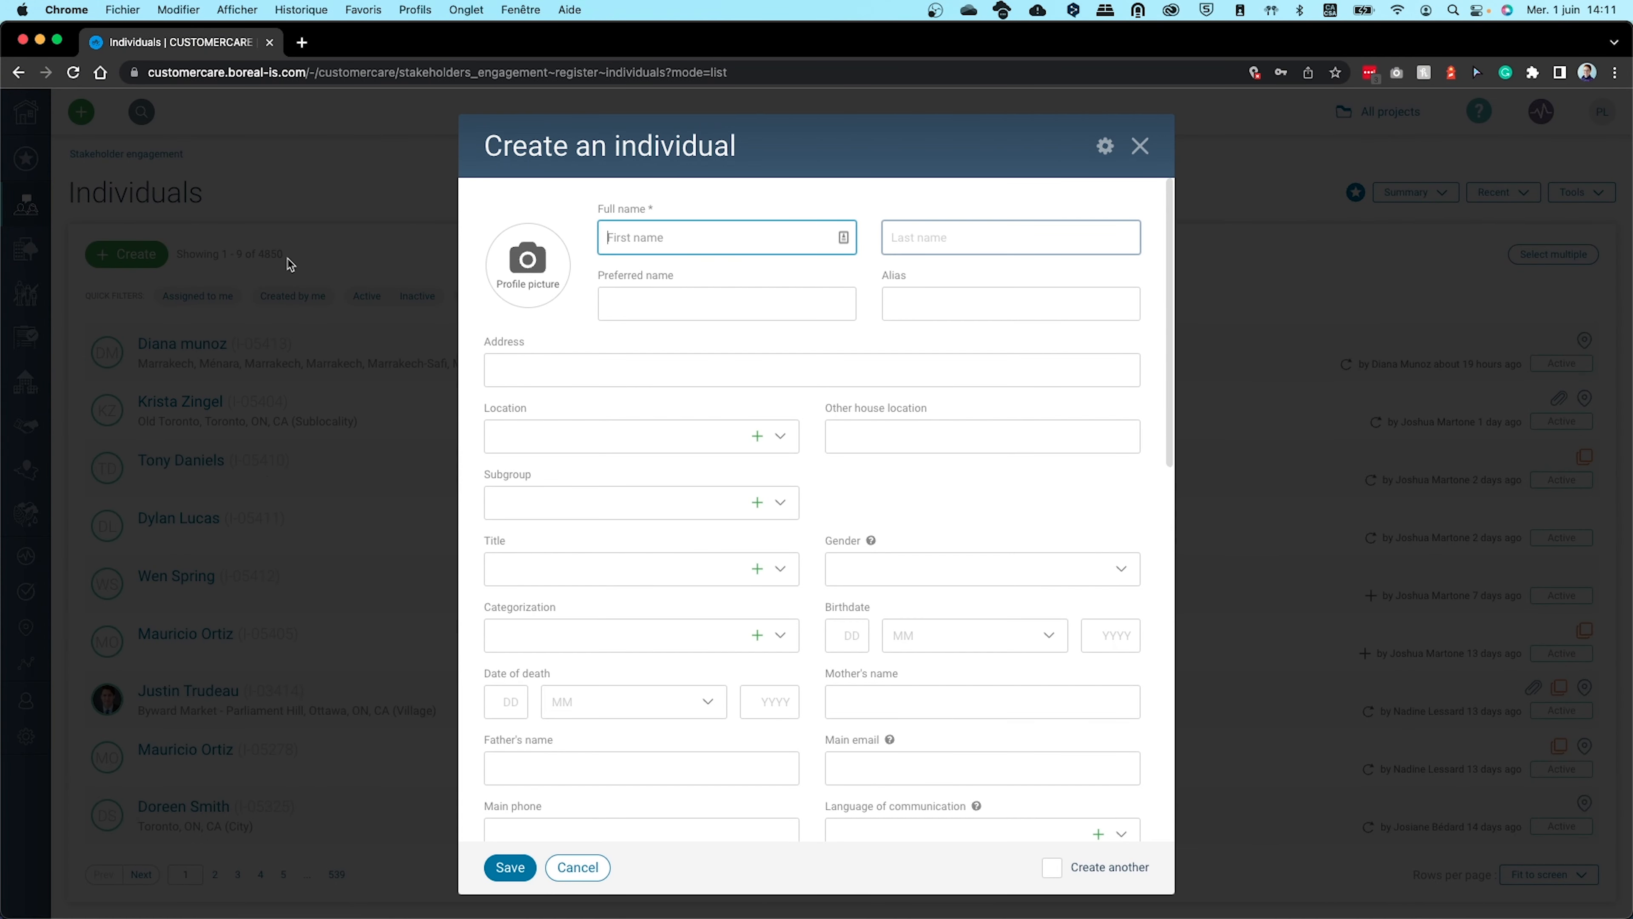
Enter the new individual's first and last name and set the address to Toronto, ON, Canada
{"action": "left_click", "coordinate": [706, 237]}
{"action": "type", "text": "John"}
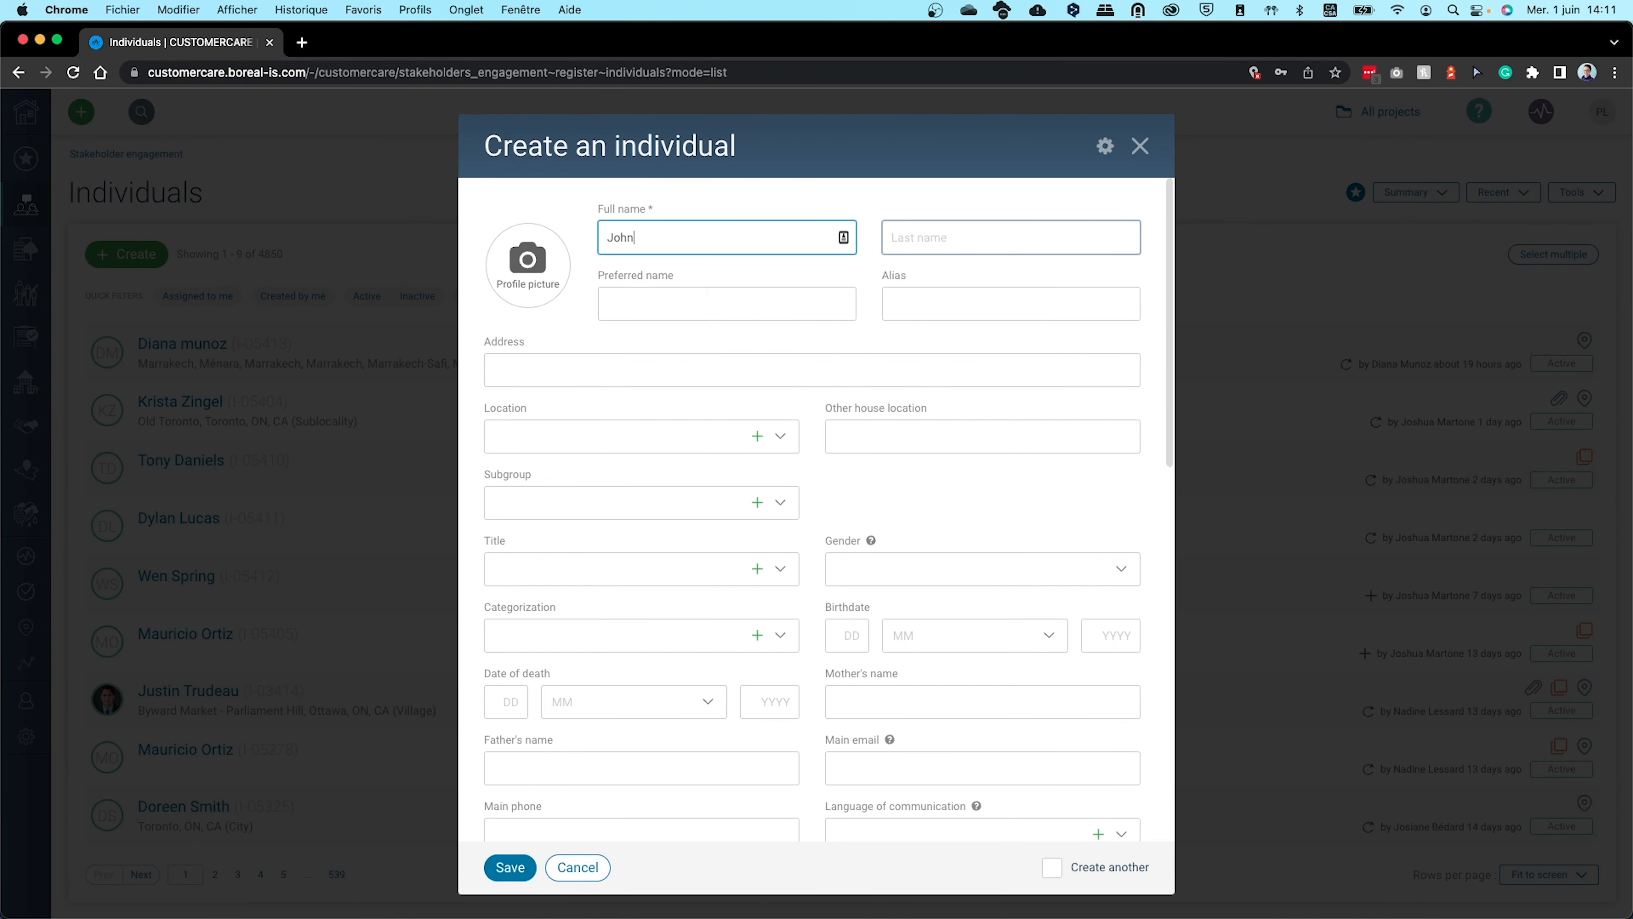
{"action": "key", "text": "Tab"}
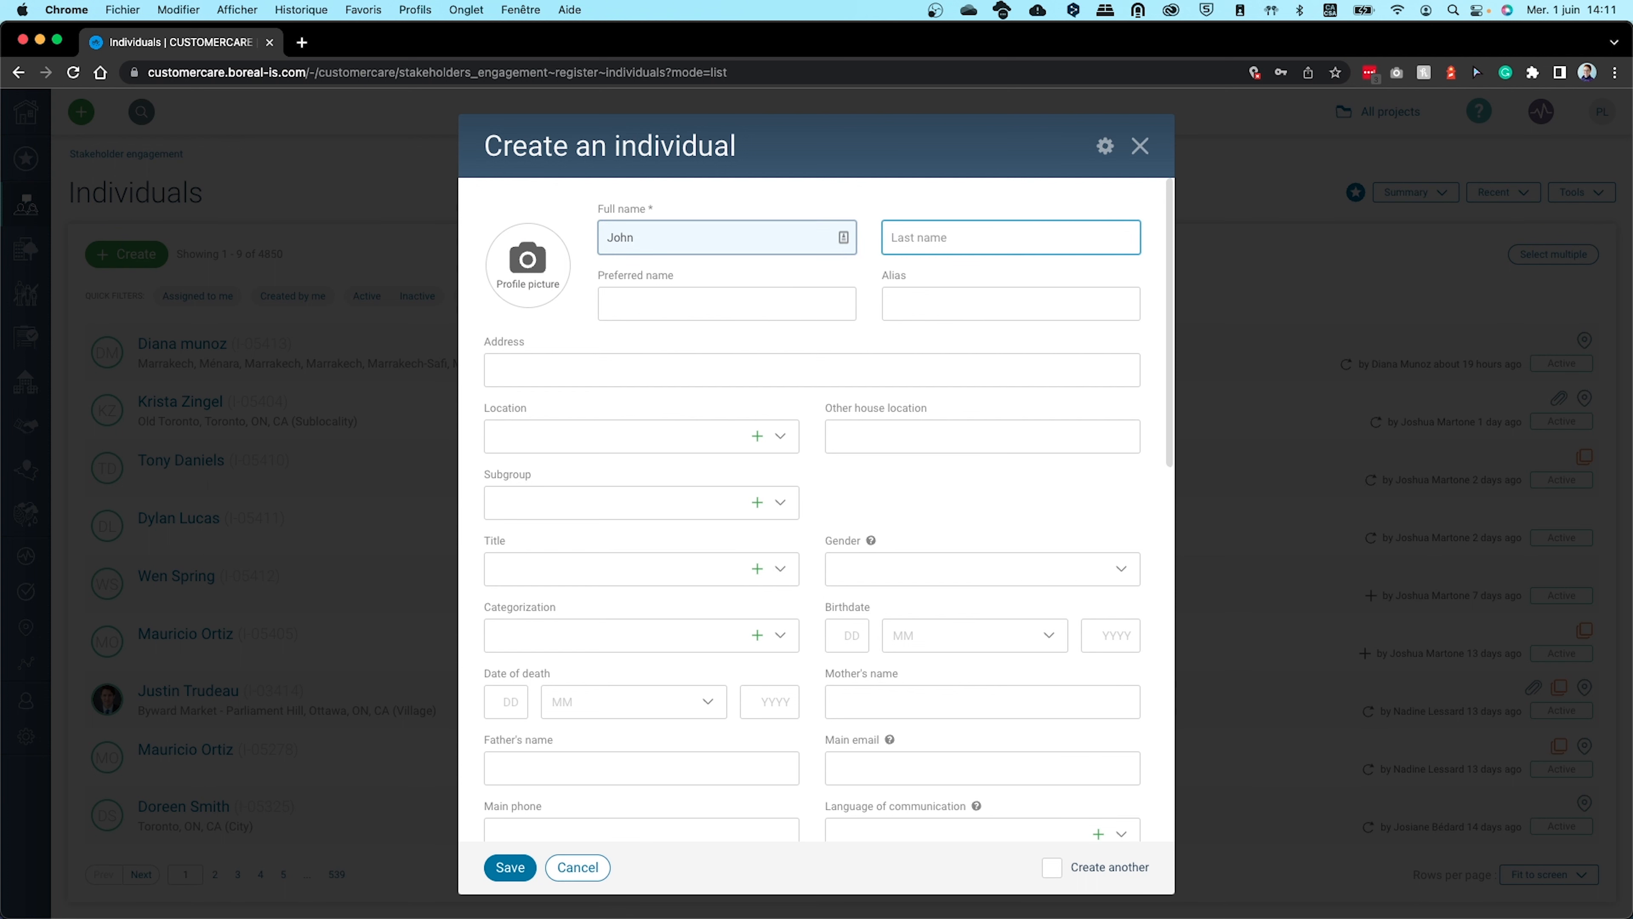
{"action": "type", "text": "Acke"}
{"action": "type", "text": "rman"}
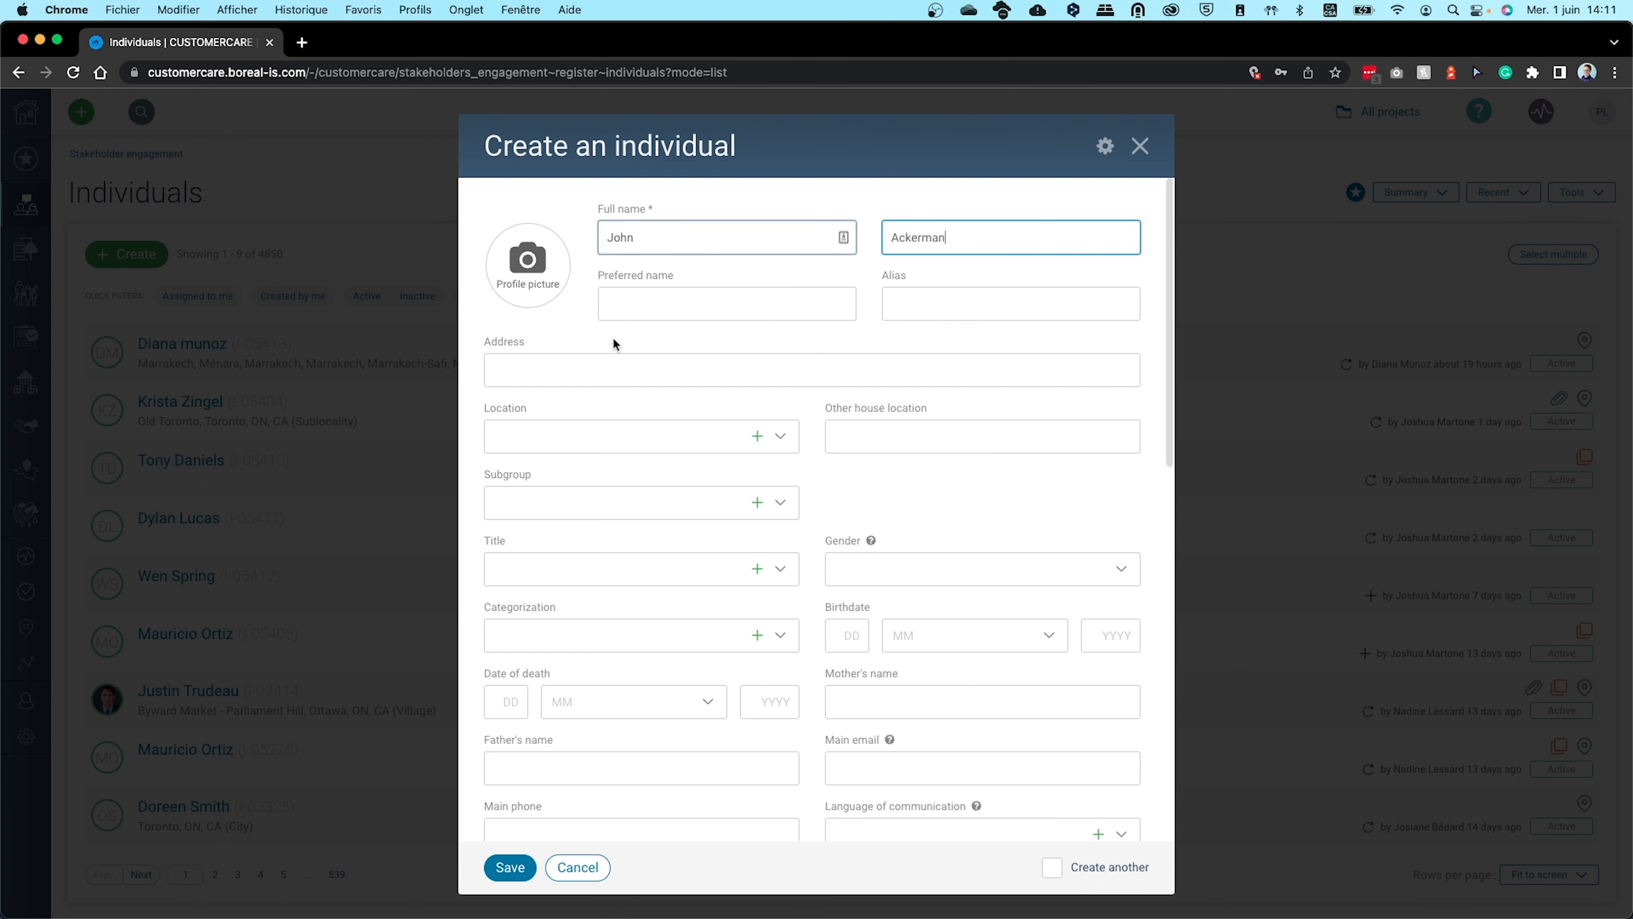
{"action": "left_click", "coordinate": [595, 367]}
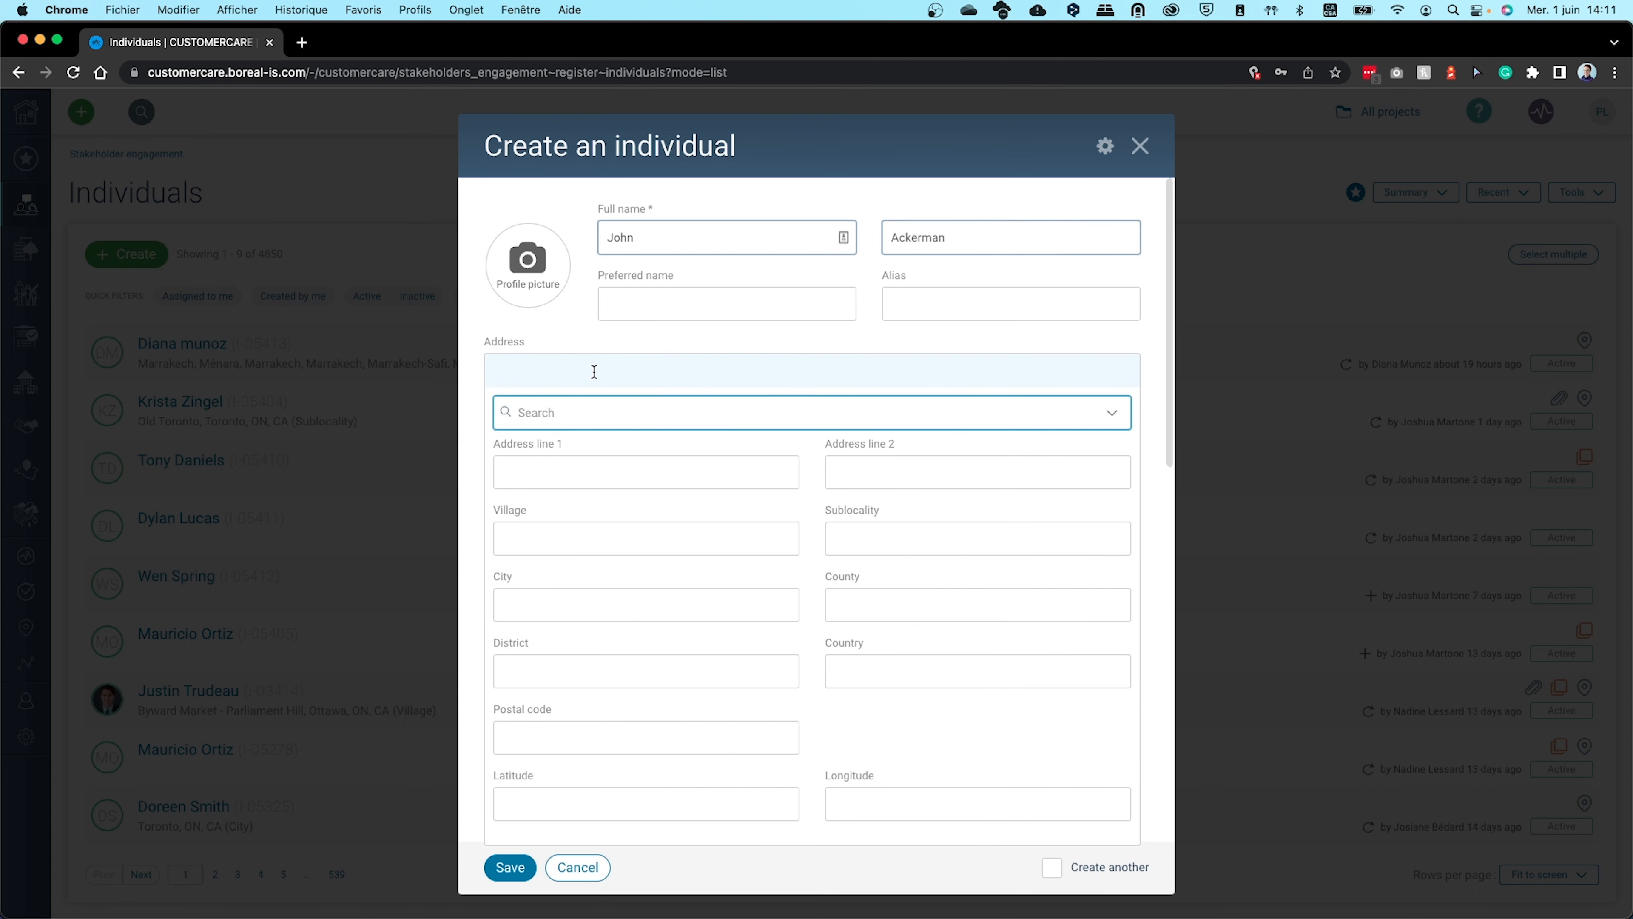
{"action": "type", "text": "toronto"}
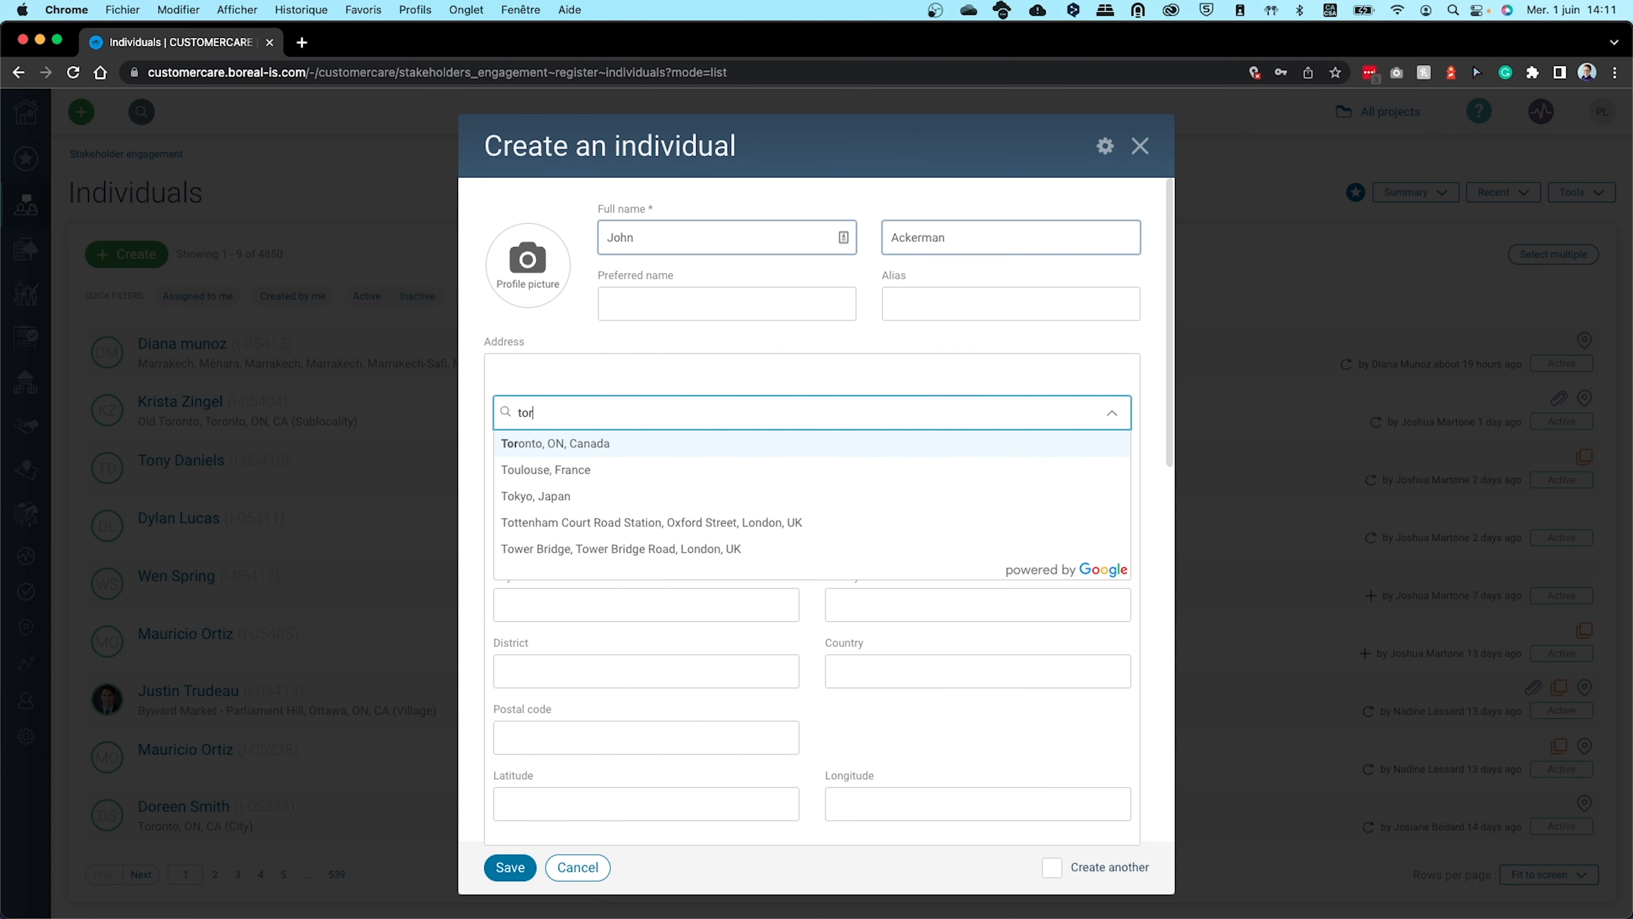
{"action": "left_click", "coordinate": [589, 444]}
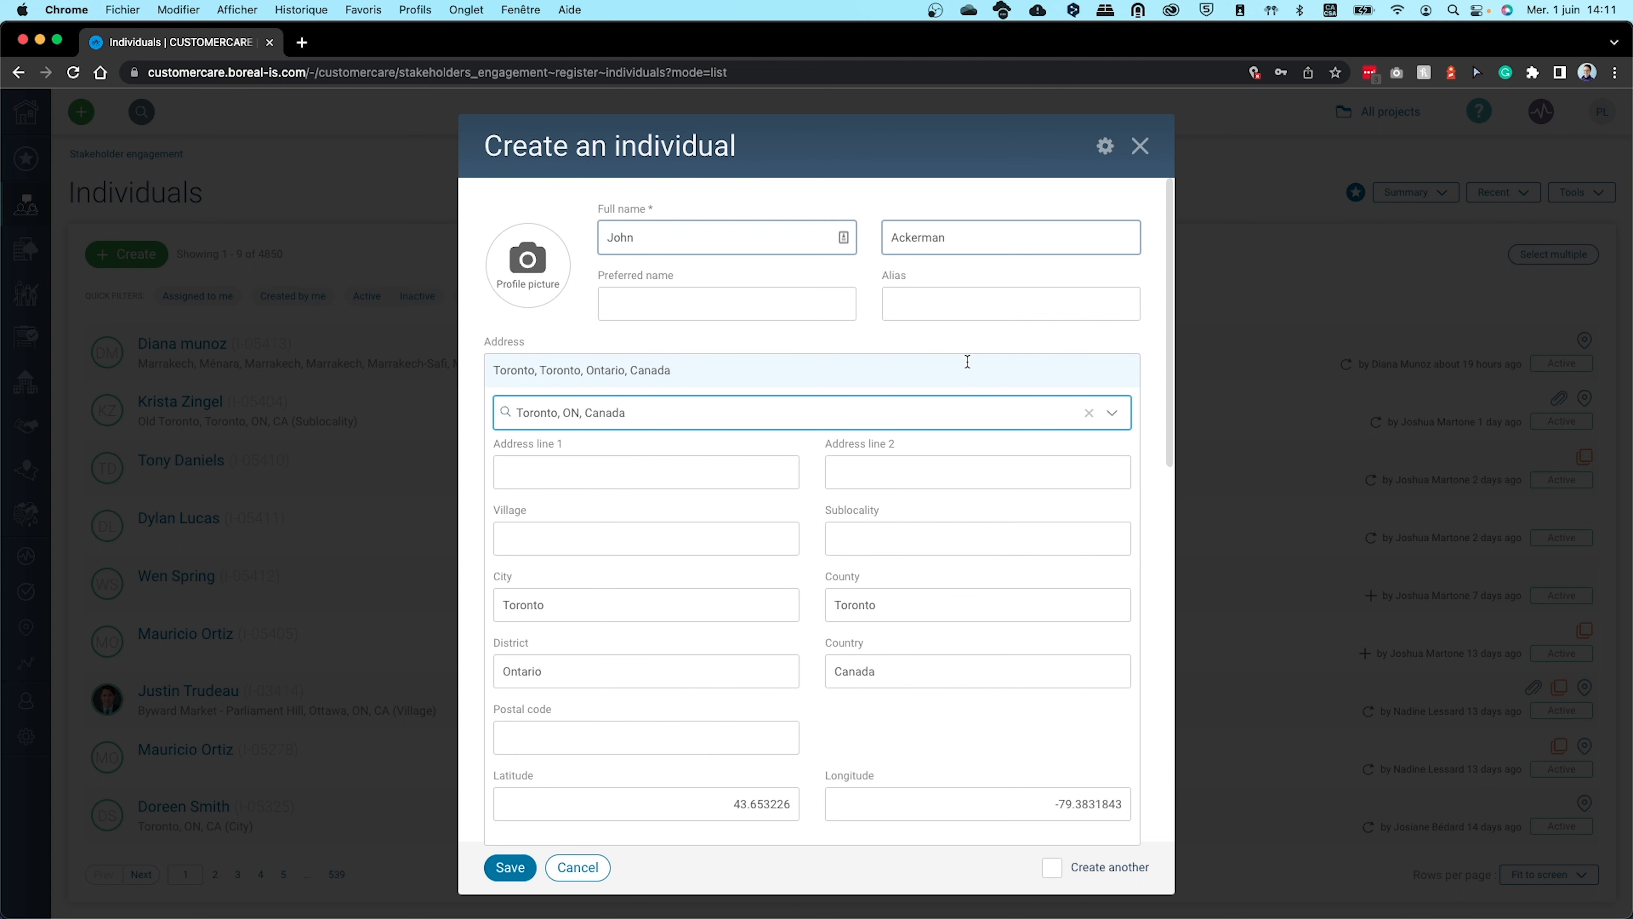
{"action": "scroll", "coordinate": [1143, 360], "scroll_direction": "down", "scroll_amount": 2}
{"action": "scroll", "coordinate": [1142, 360], "scroll_direction": "down", "scroll_amount": 2}
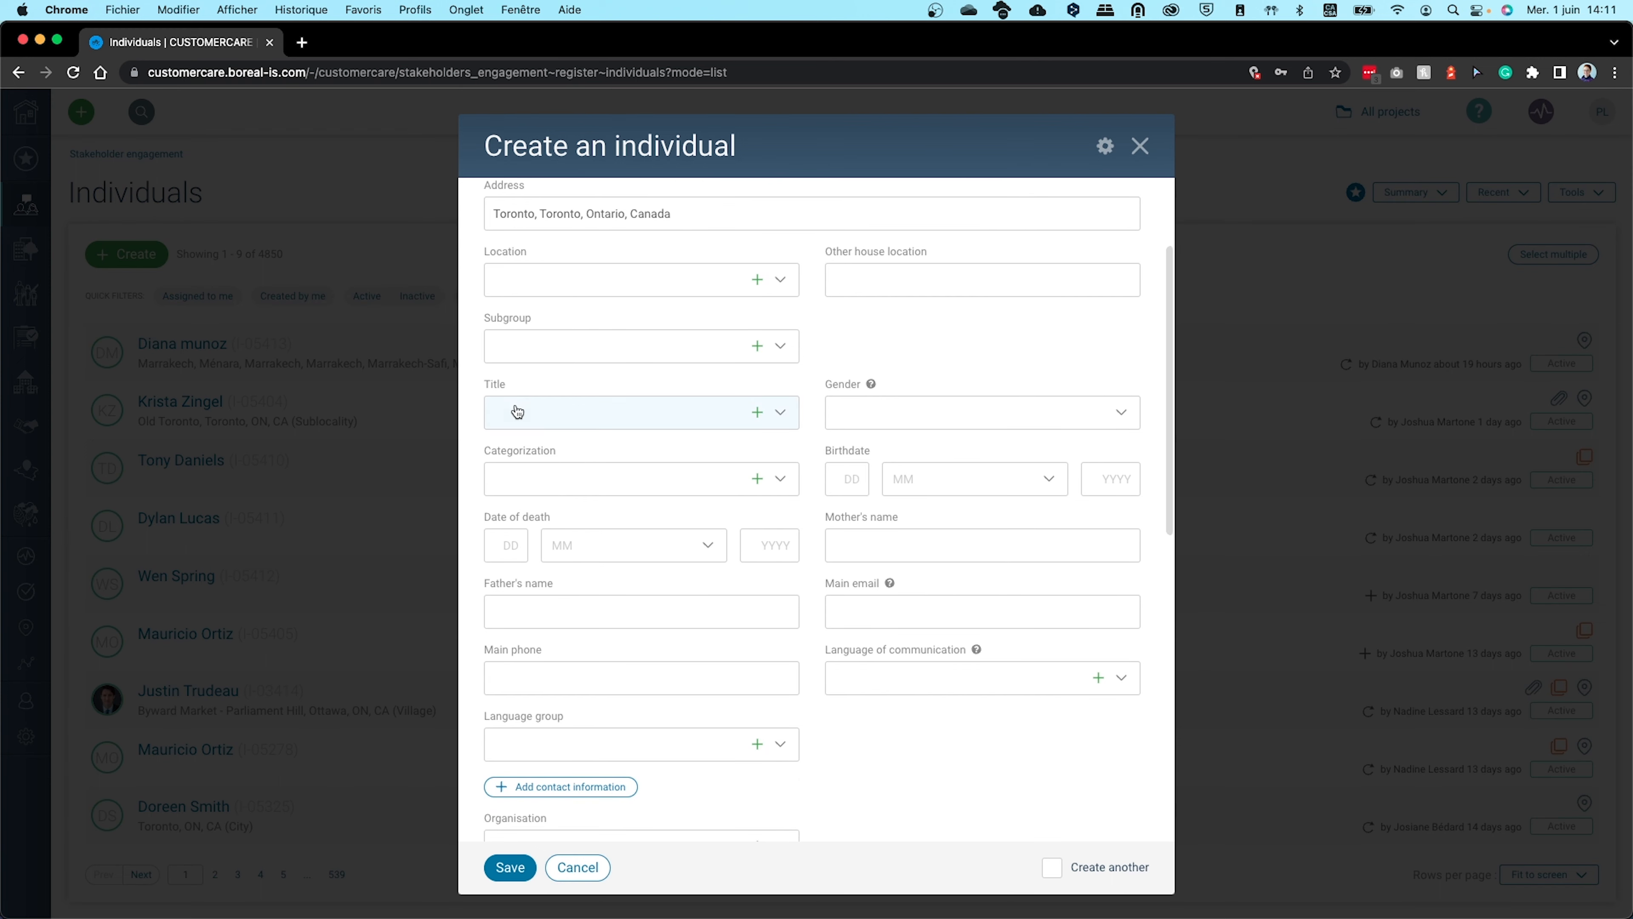
Set the title to Mr and the categorization to Local government
{"action": "left_click", "coordinate": [517, 406]}
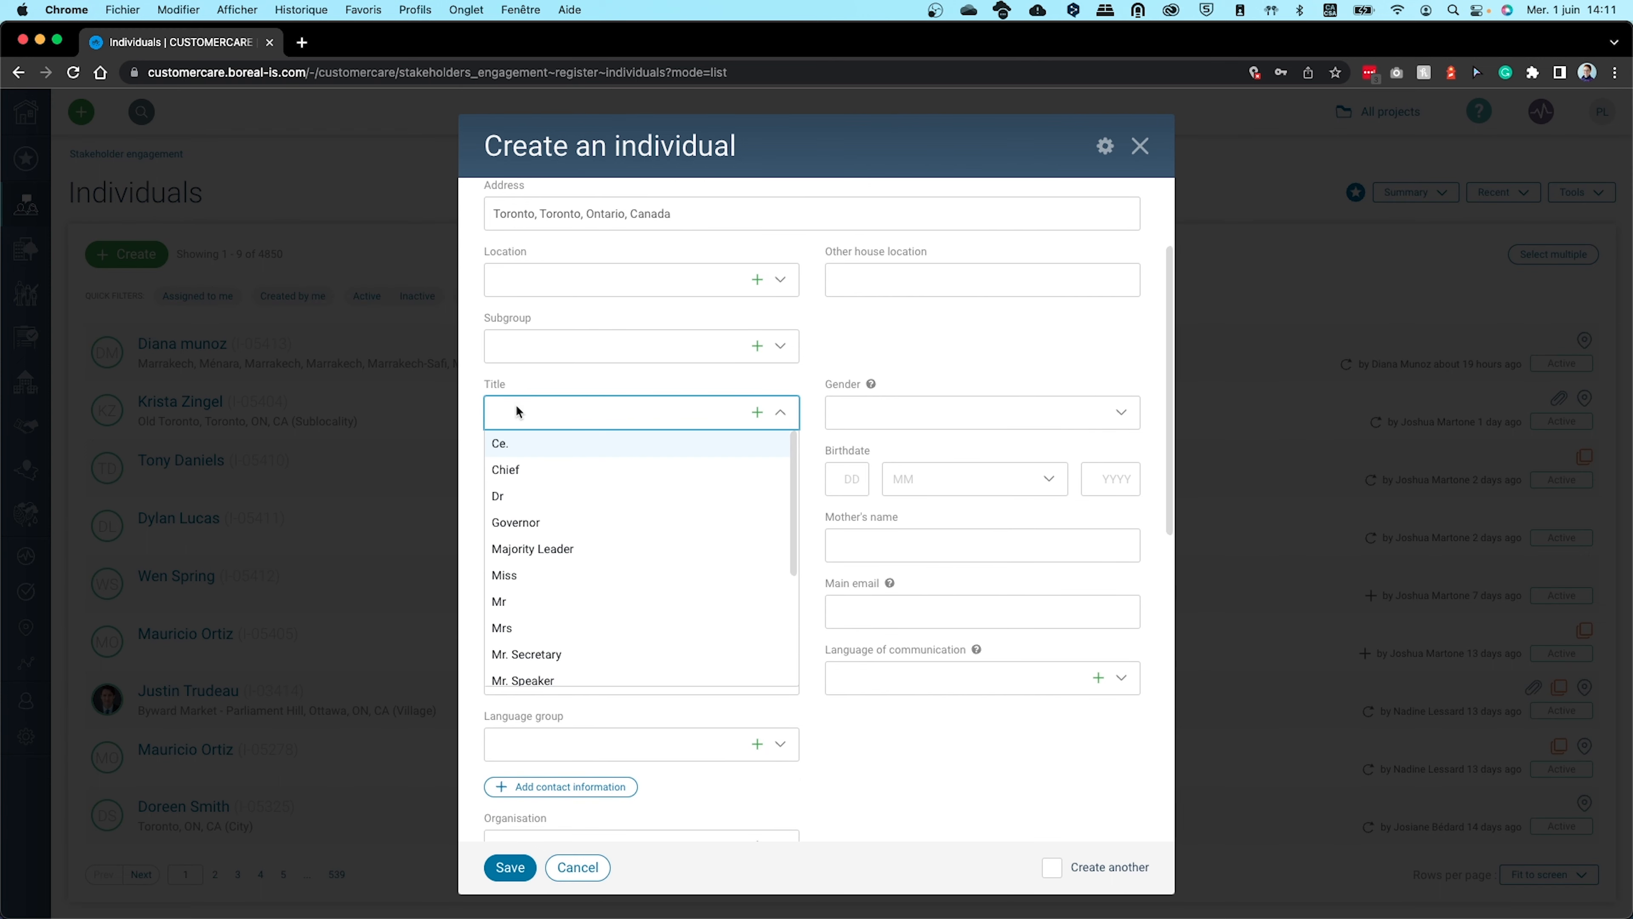
{"action": "type", "text": "Mr"}
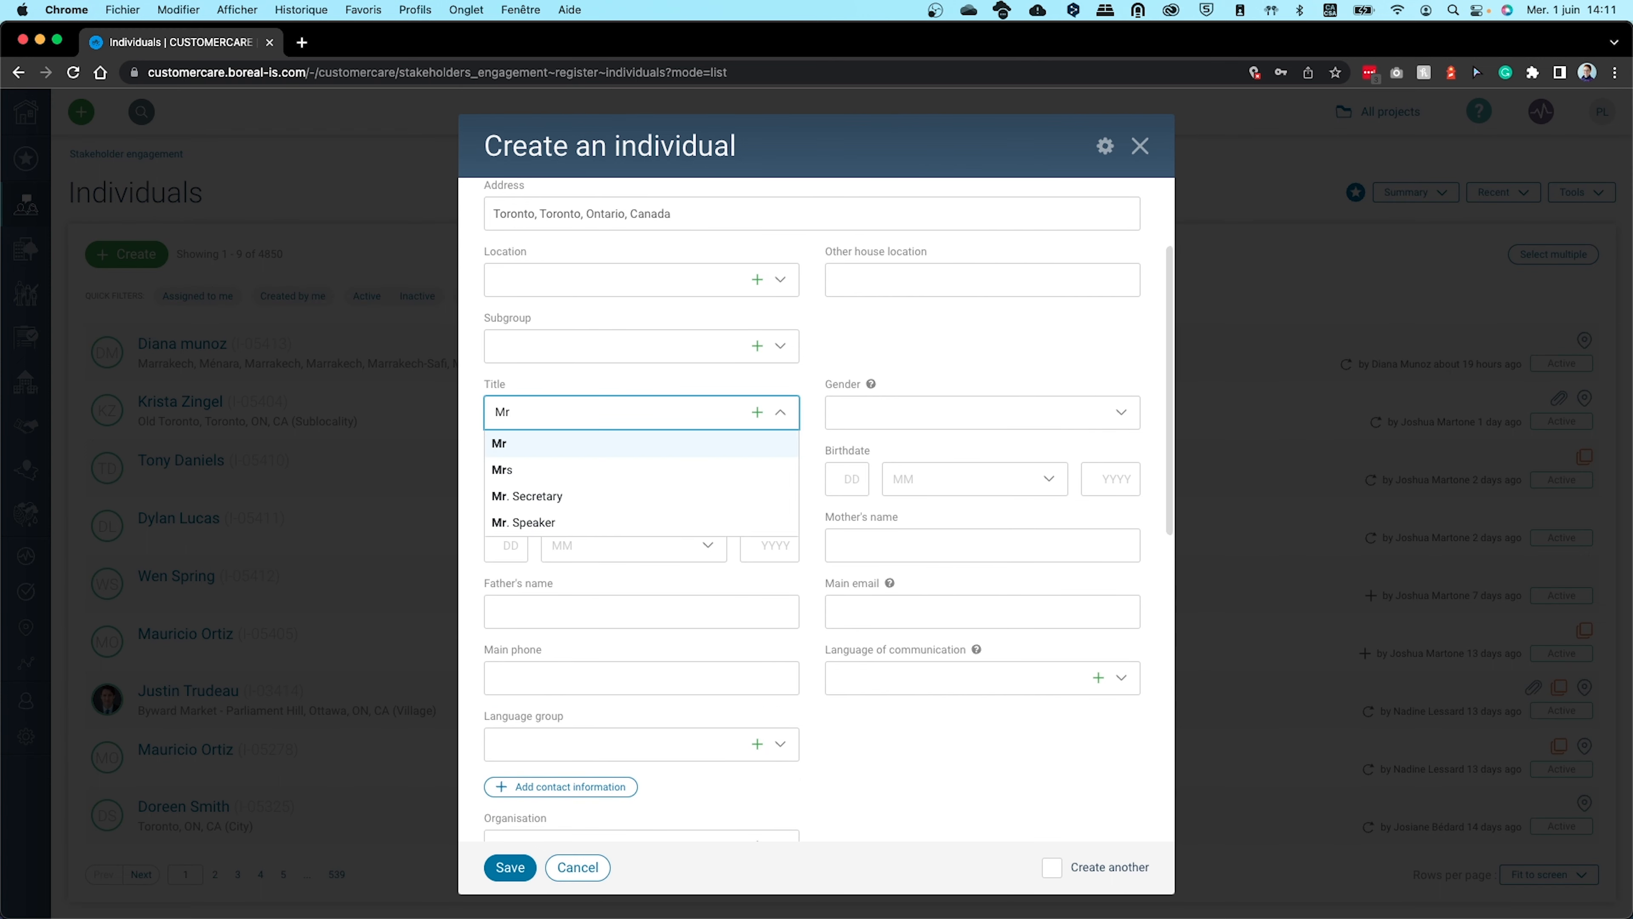
{"action": "left_click", "coordinate": [519, 448]}
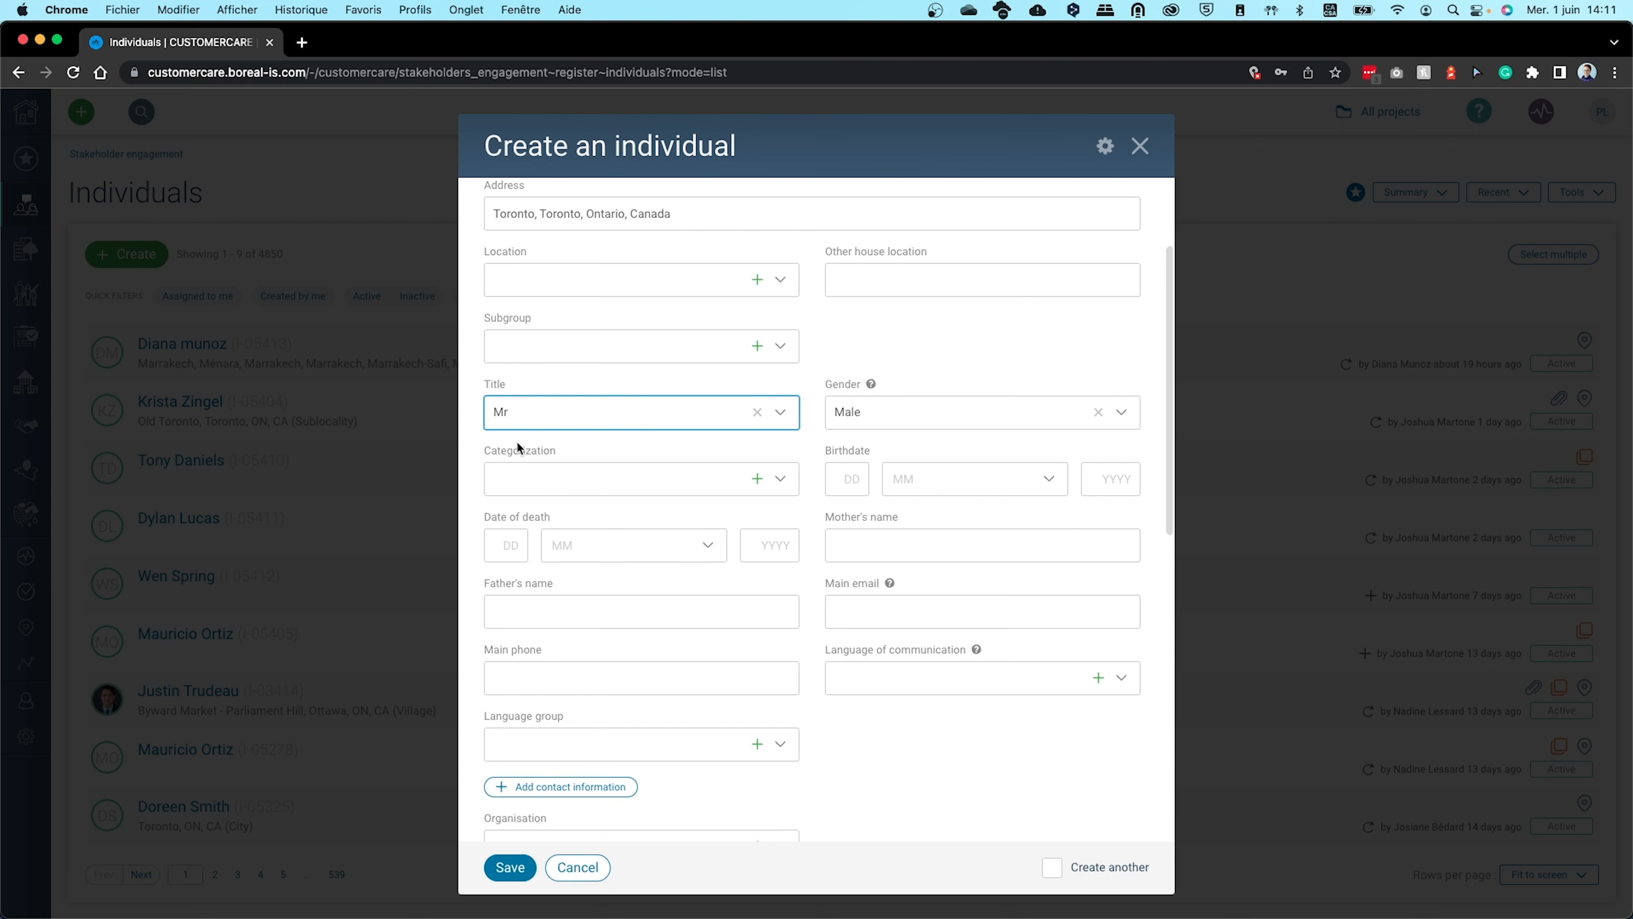
{"action": "scroll", "coordinate": [663, 418], "scroll_direction": "down", "scroll_amount": 1}
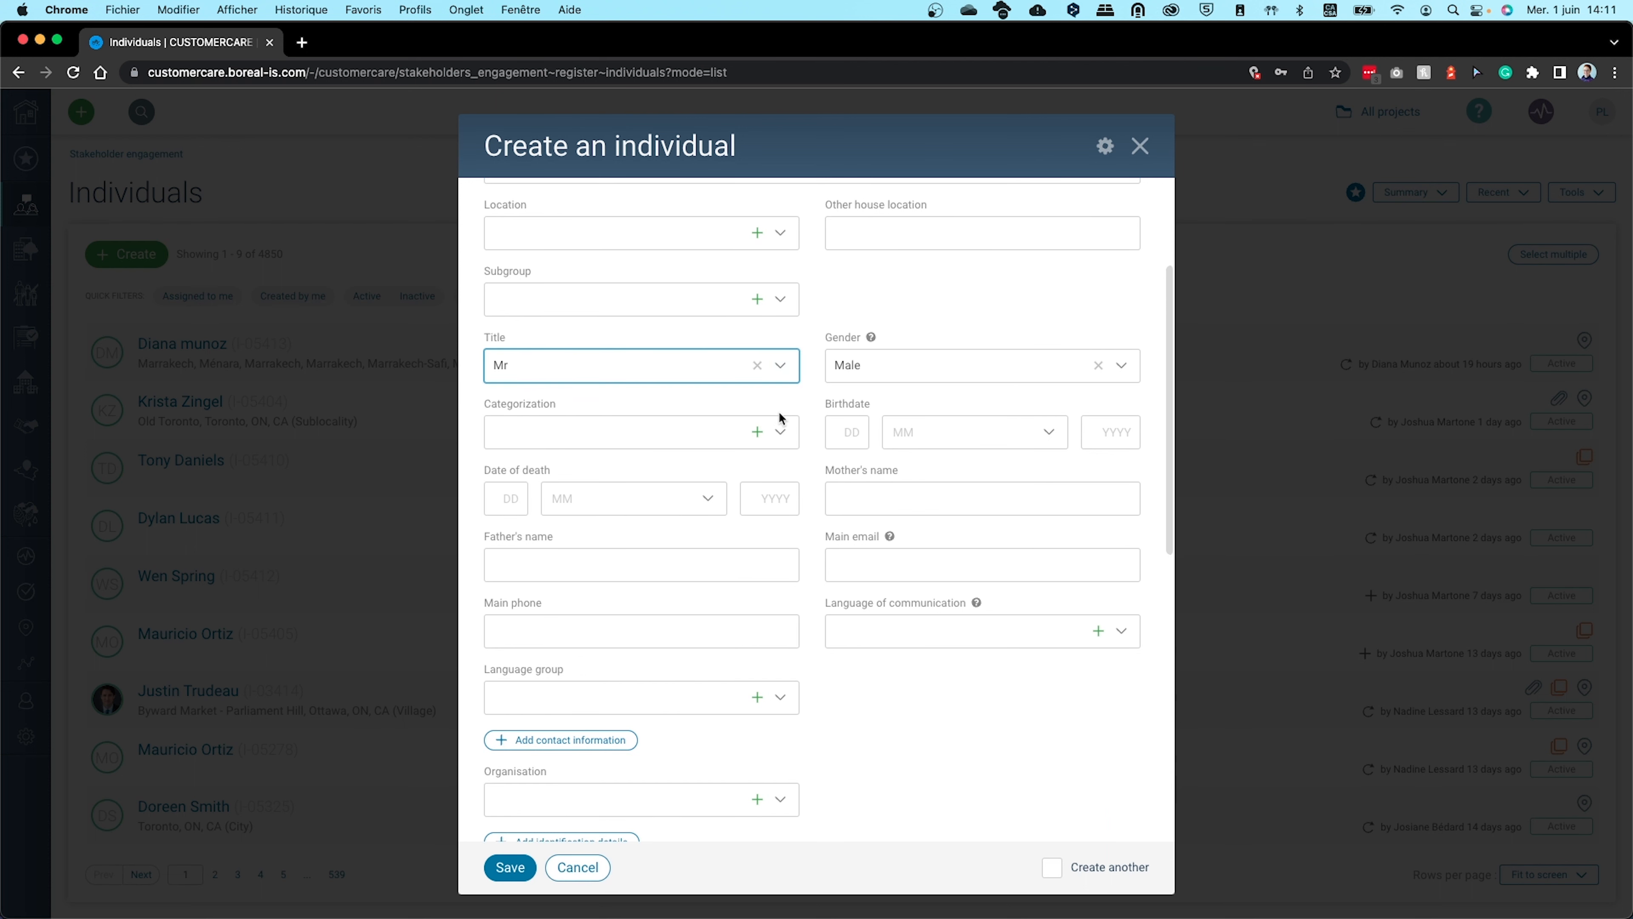
{"action": "left_click", "coordinate": [785, 431]}
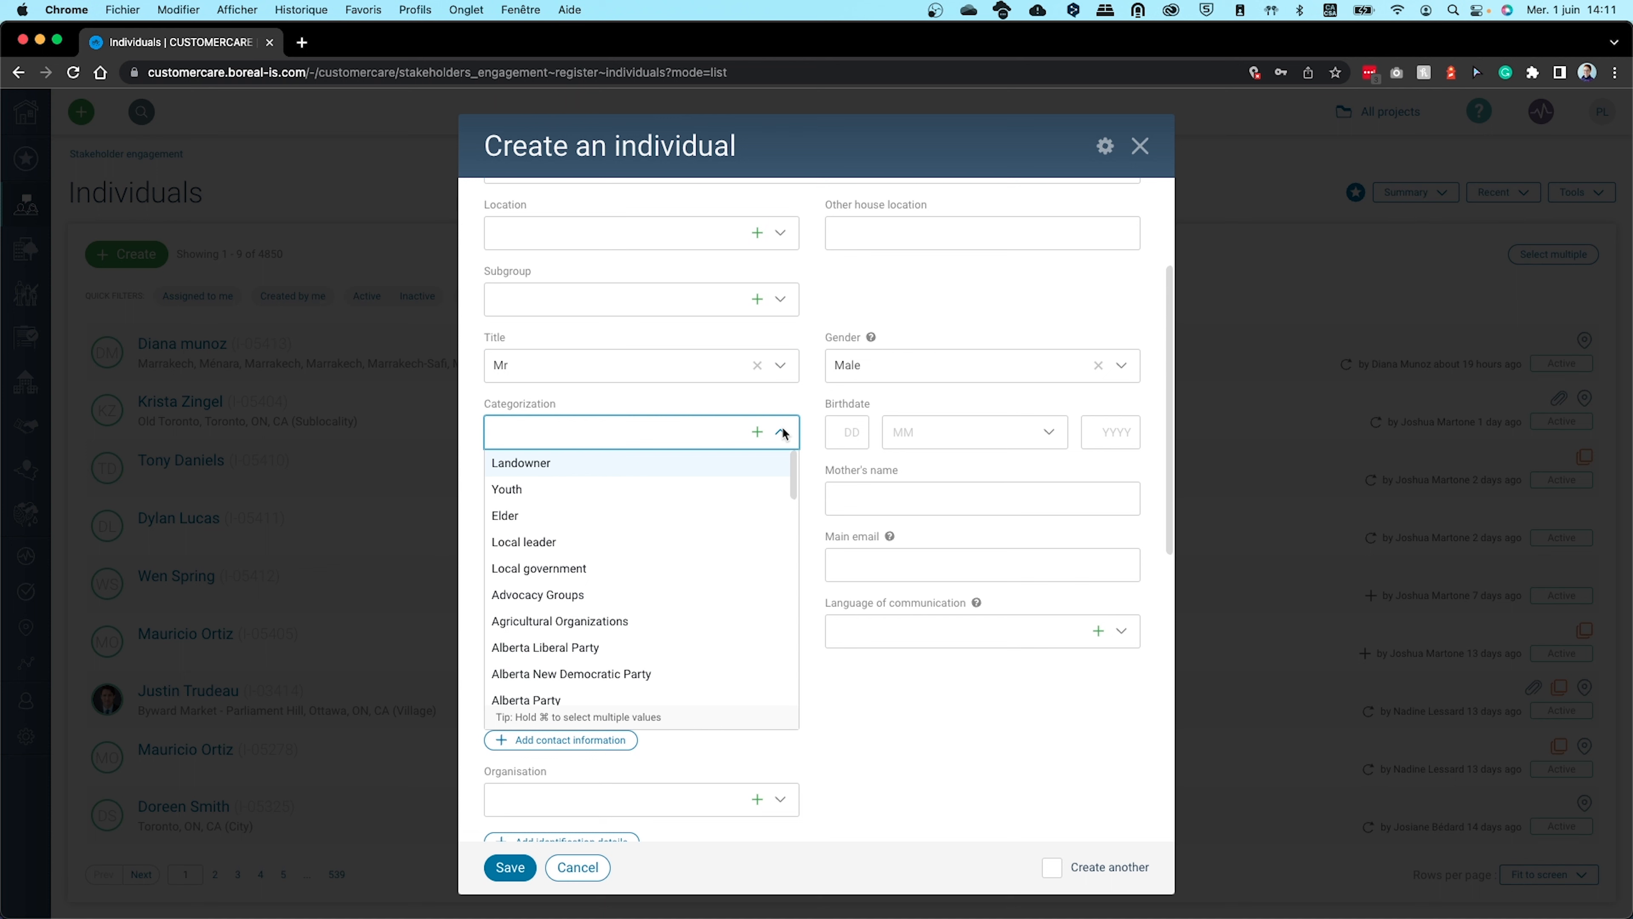
{"action": "left_click", "coordinate": [749, 569]}
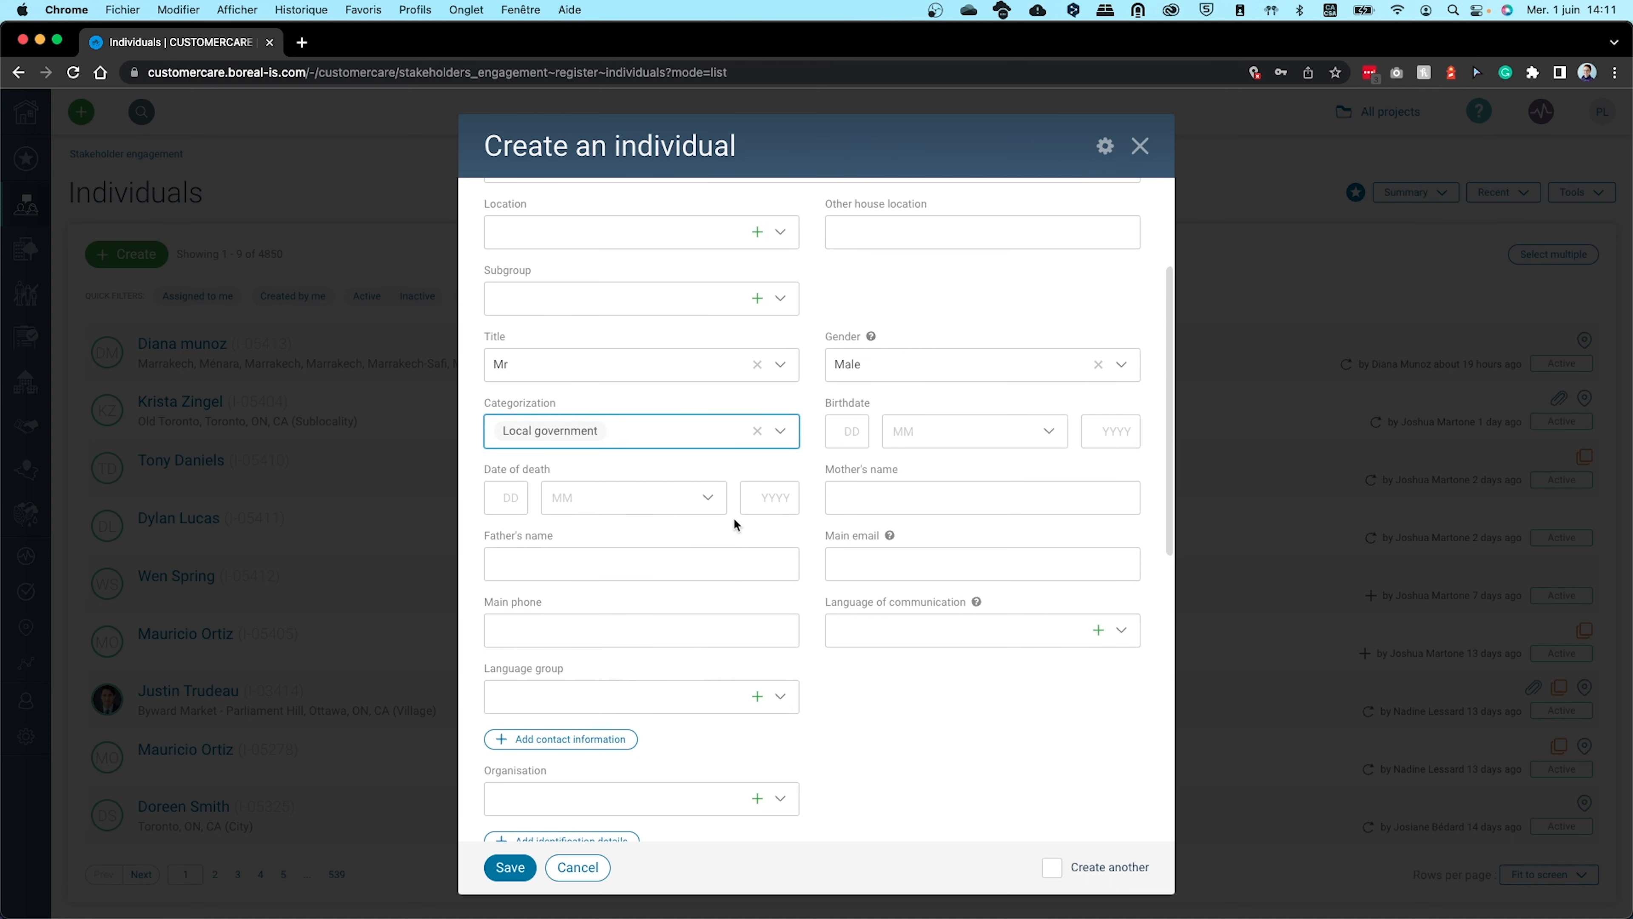
Enter the main phone number and choose English as the communication language
{"action": "scroll", "coordinate": [886, 393], "scroll_direction": "down", "scroll_amount": 2}
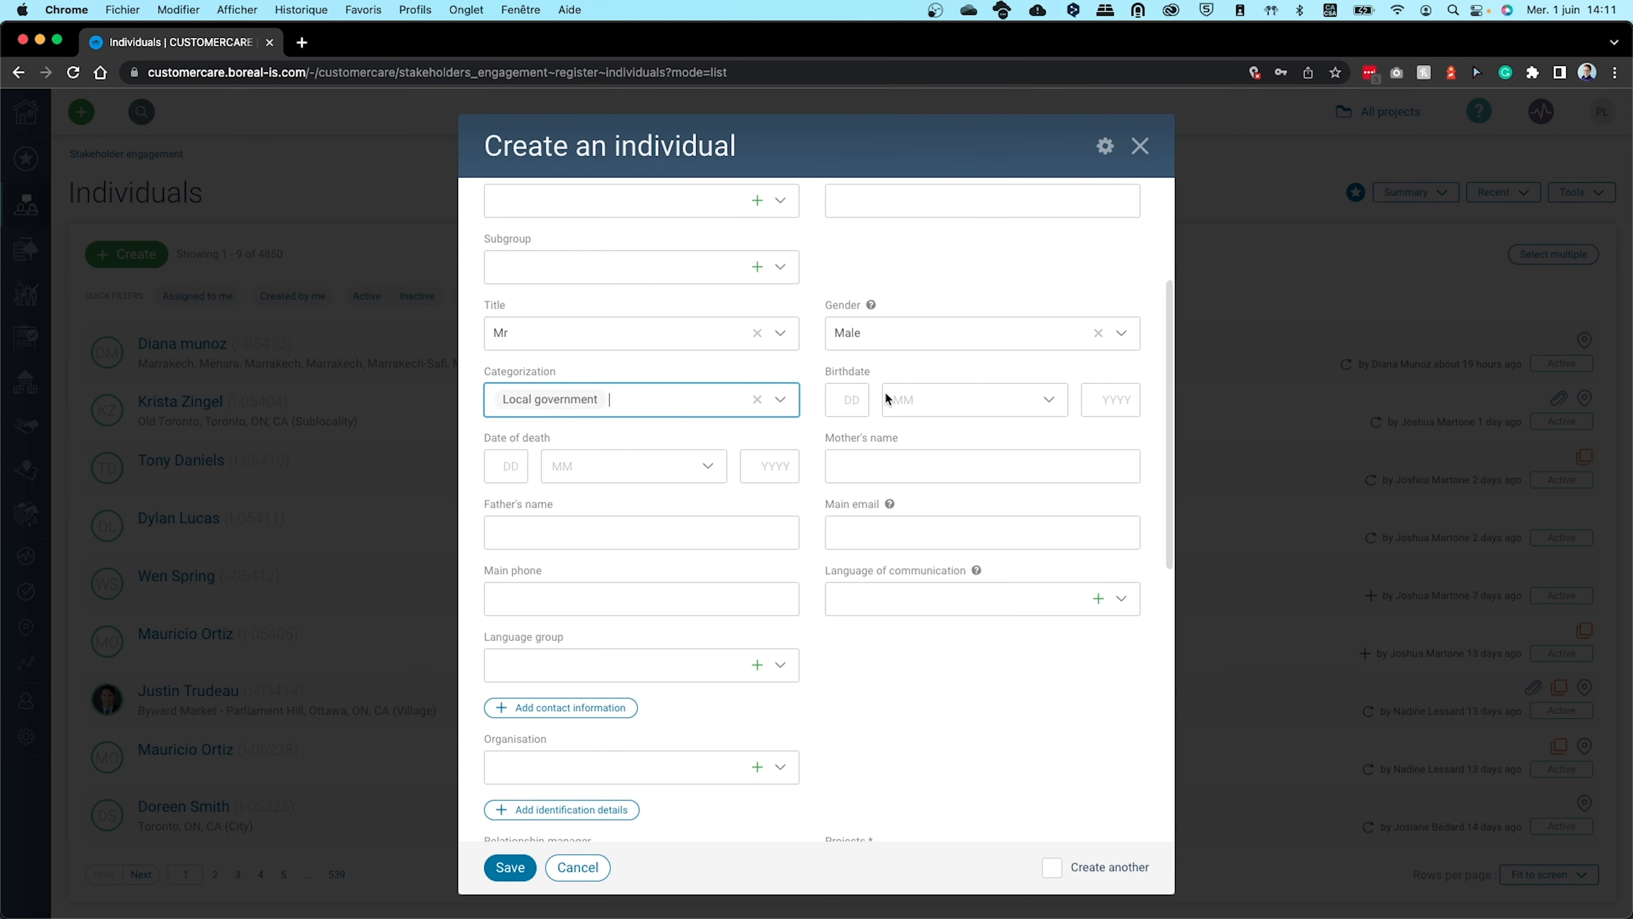
{"action": "scroll", "coordinate": [888, 399], "scroll_direction": "down", "scroll_amount": 1}
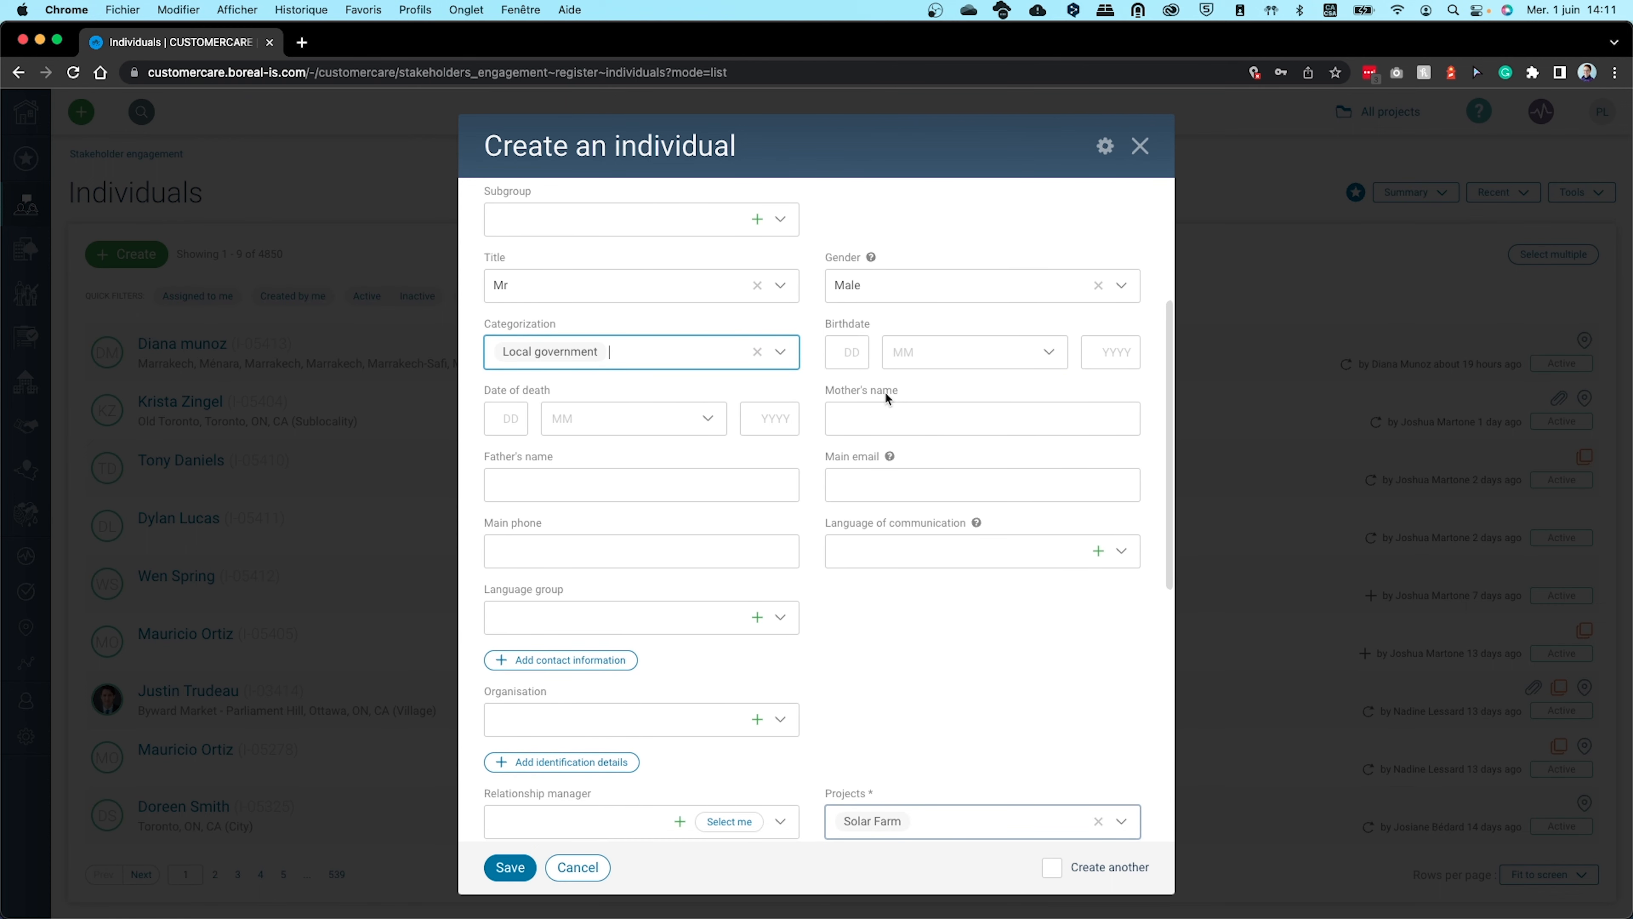
{"action": "scroll", "coordinate": [884, 392], "scroll_direction": "down", "scroll_amount": 1}
{"action": "left_click", "coordinate": [530, 518]}
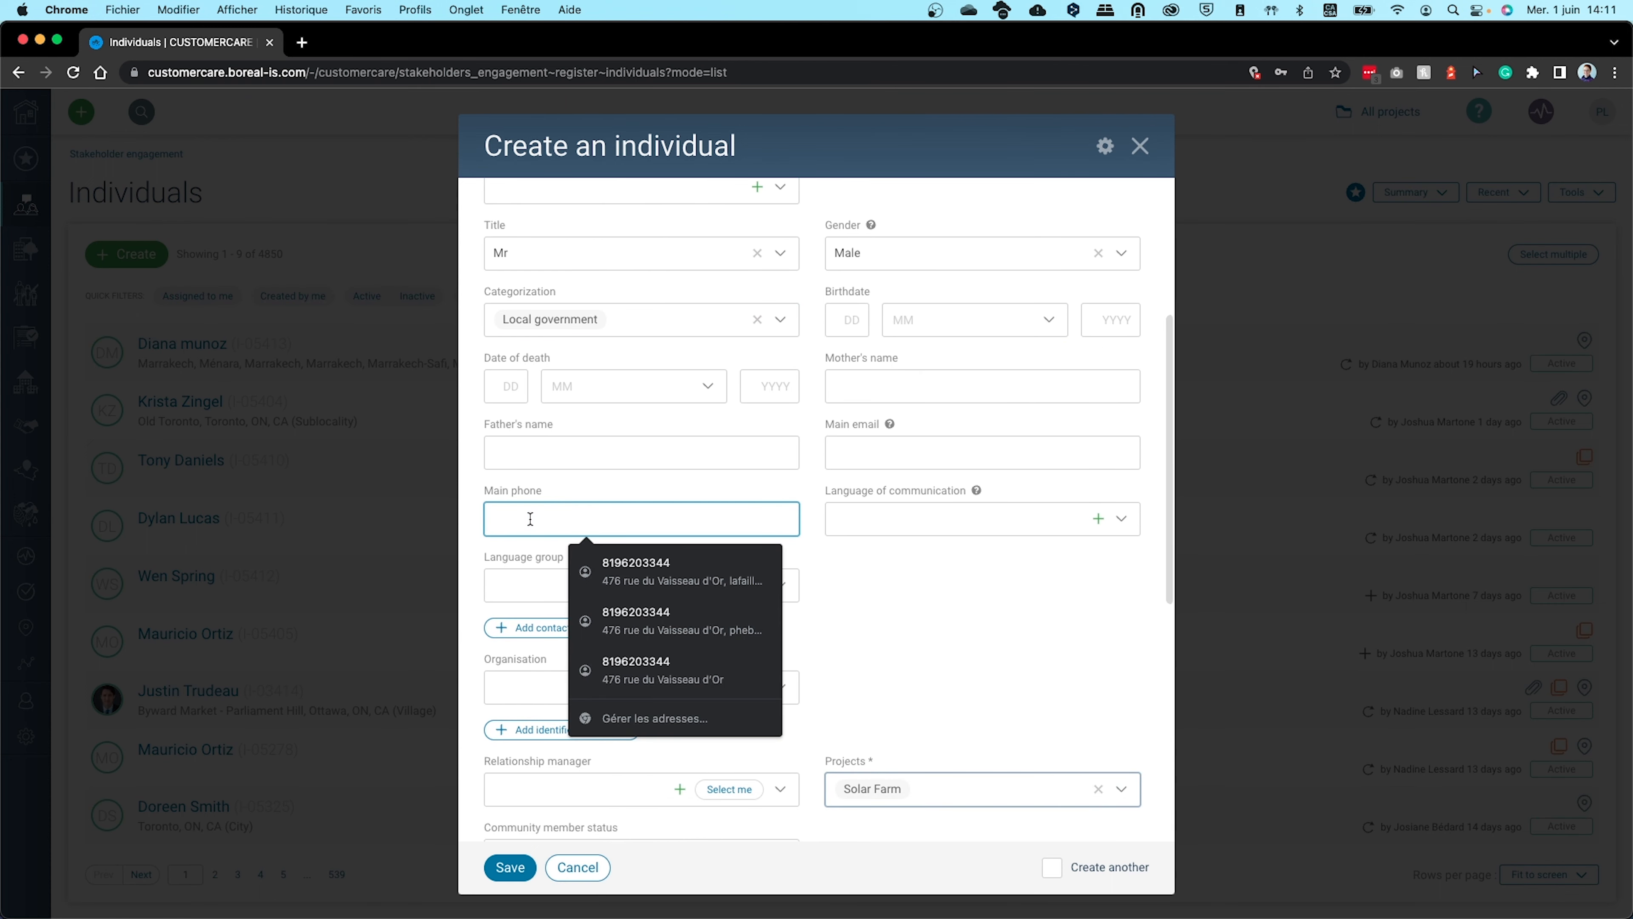
{"action": "type", "text": "417"}
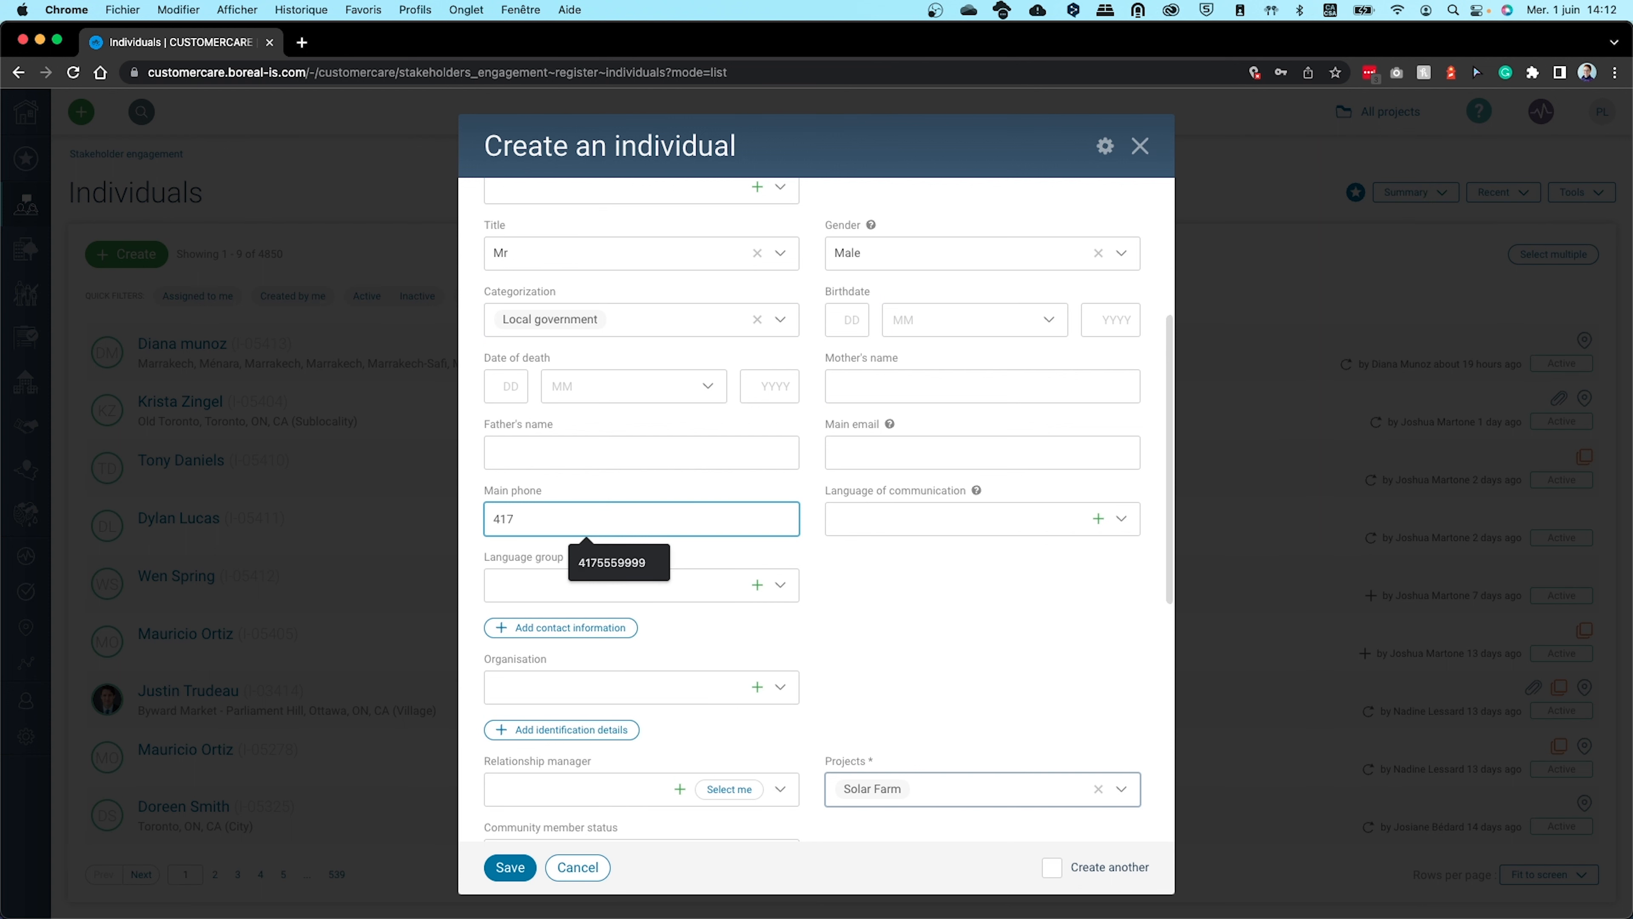
{"action": "type", "text": "-555-9"}
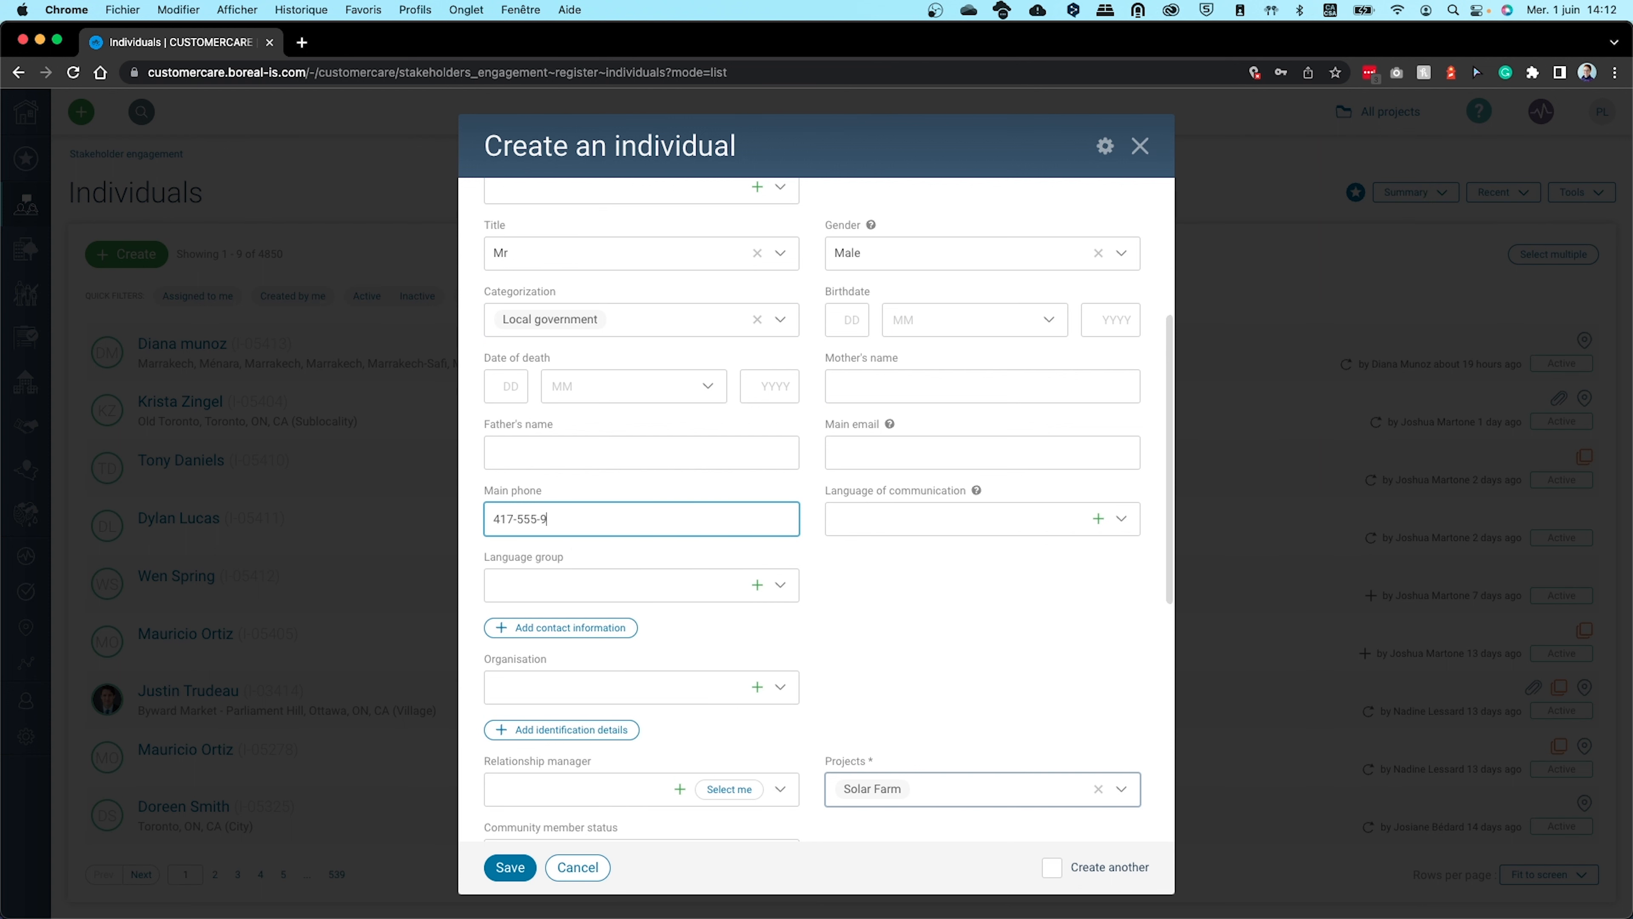
{"action": "type", "text": "999"}
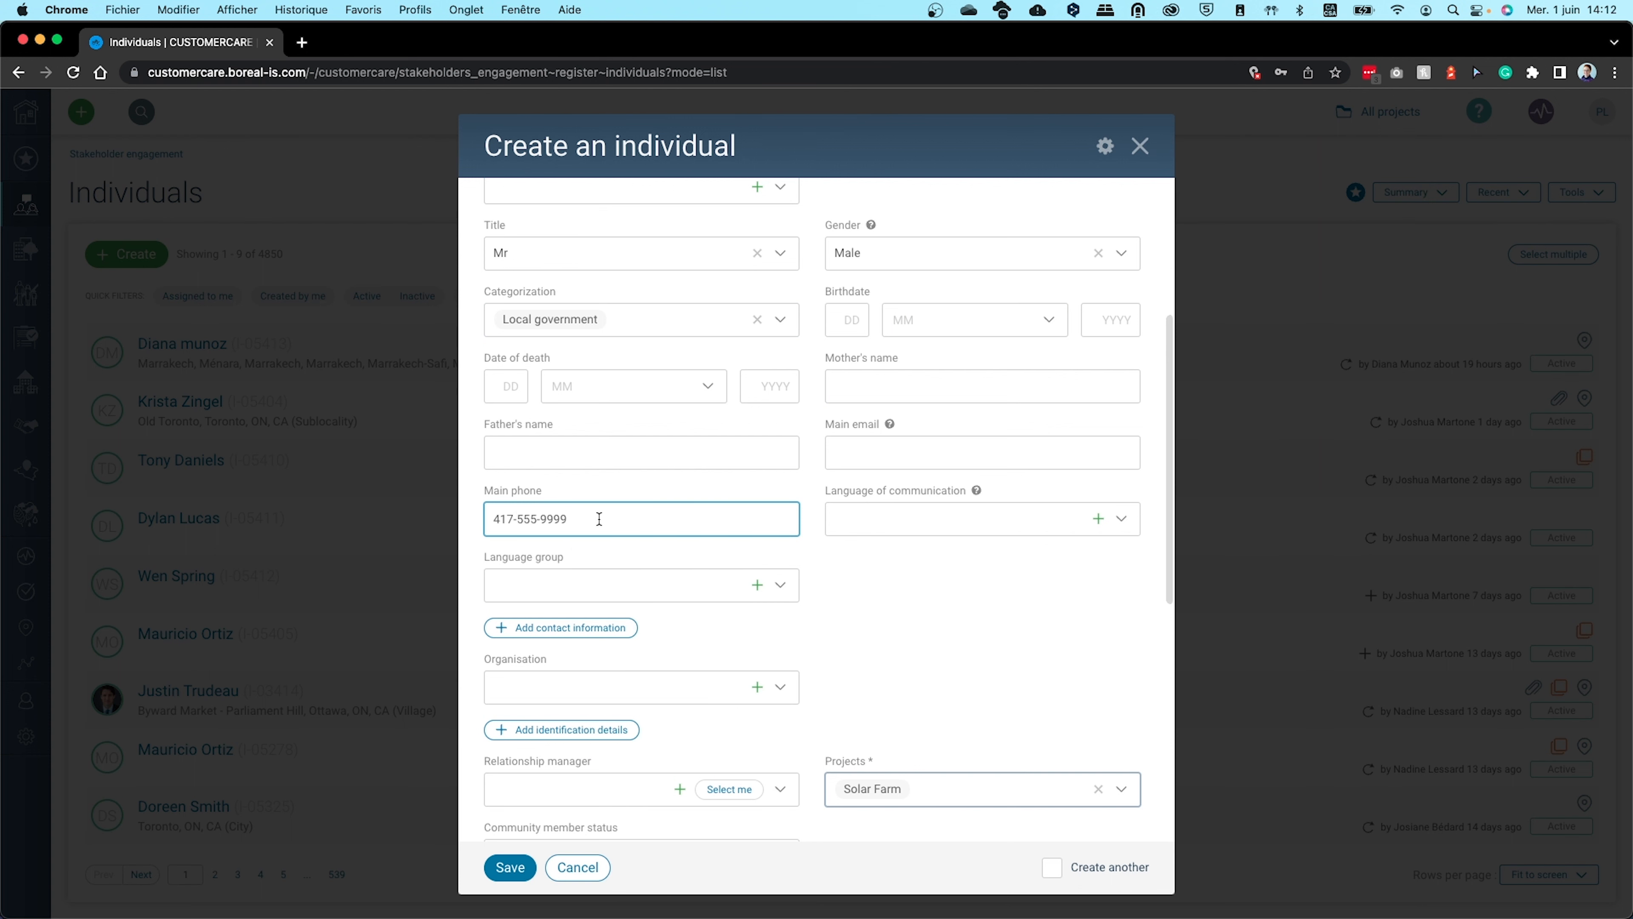
{"action": "left_click", "coordinate": [1003, 518]}
{"action": "left_click", "coordinate": [945, 549]}
{"action": "scroll", "coordinate": [816, 601], "scroll_direction": "down", "scroll_amount": 3}
{"action": "left_click", "coordinate": [707, 603]}
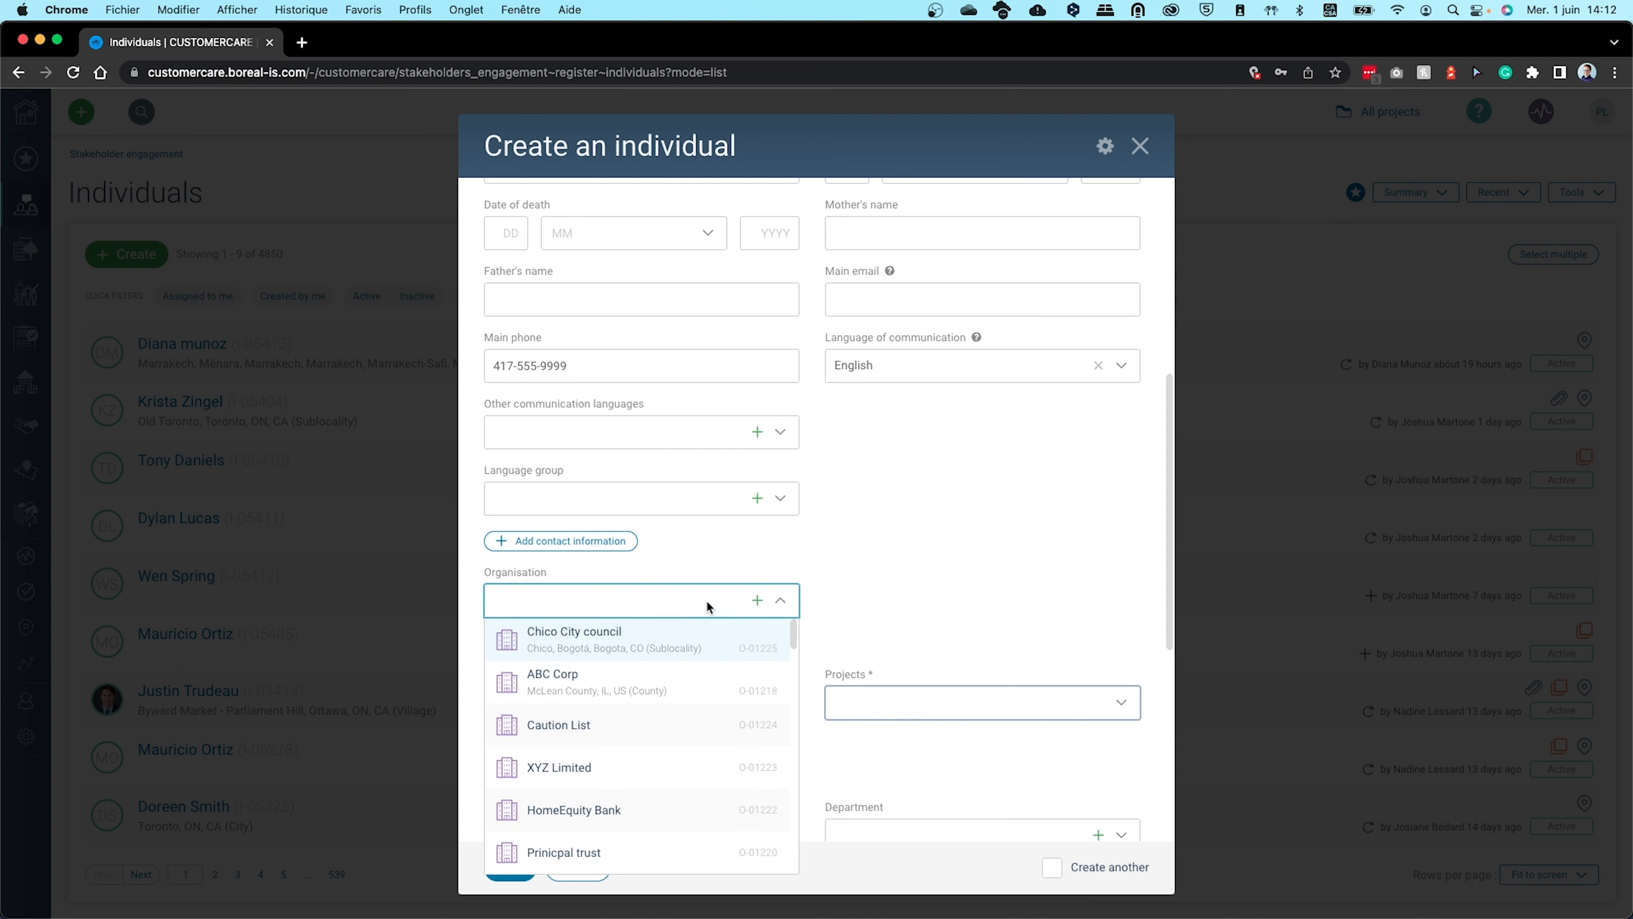
Link Los Angeles City Council as the organisation and enter Mayor as the position
{"action": "type", "text": "los and"}
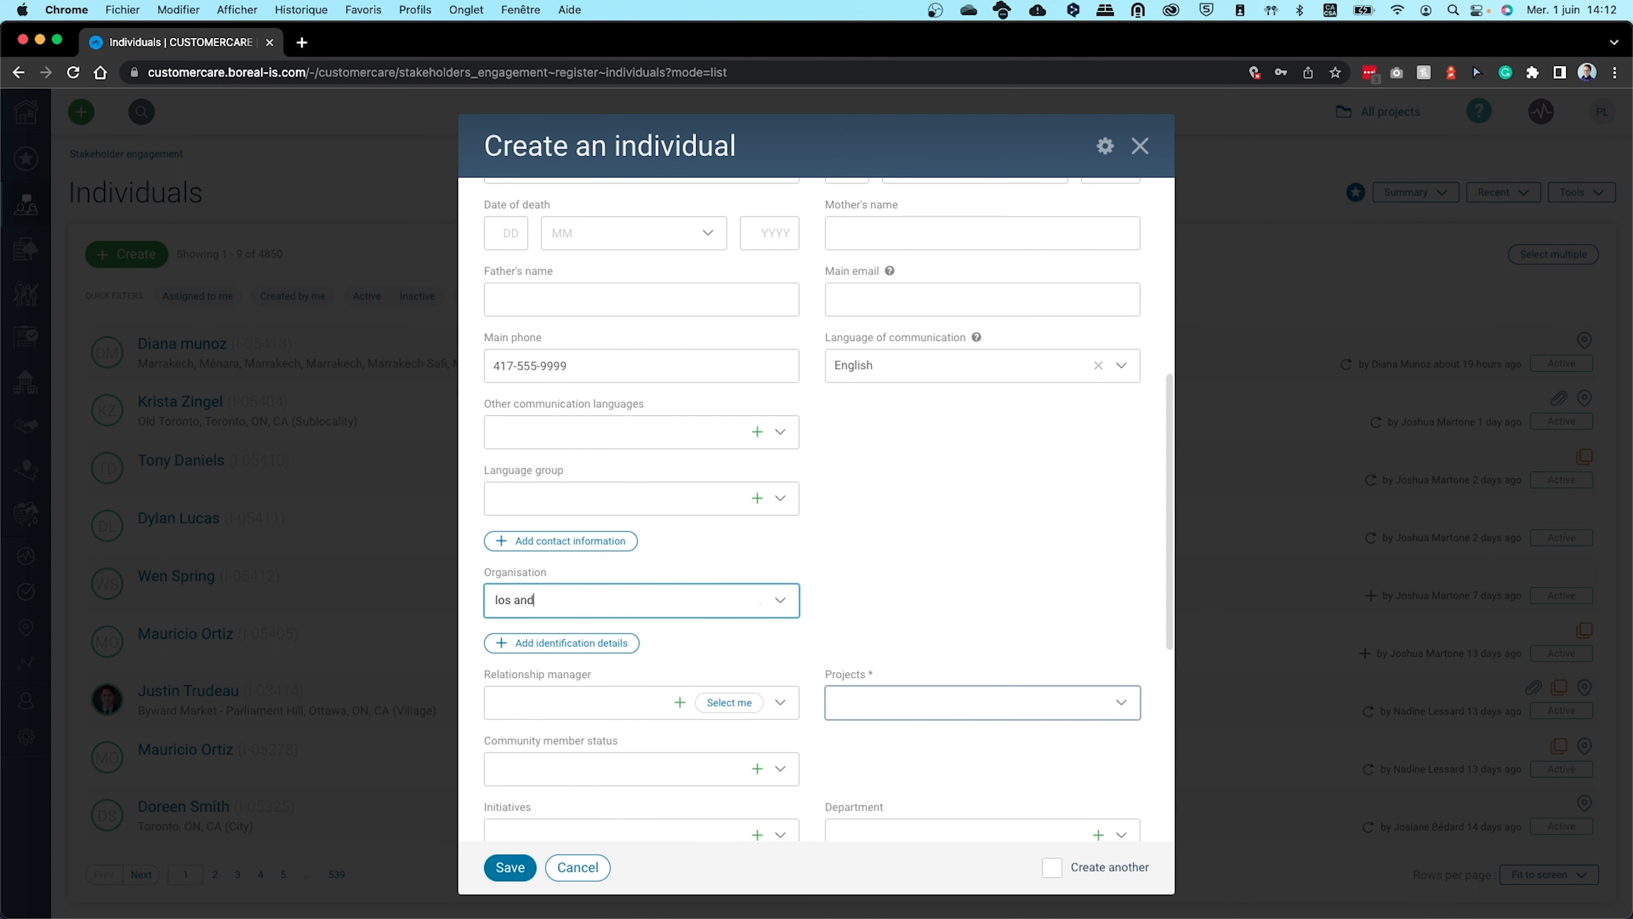
{"action": "key", "text": "BackSpace"}
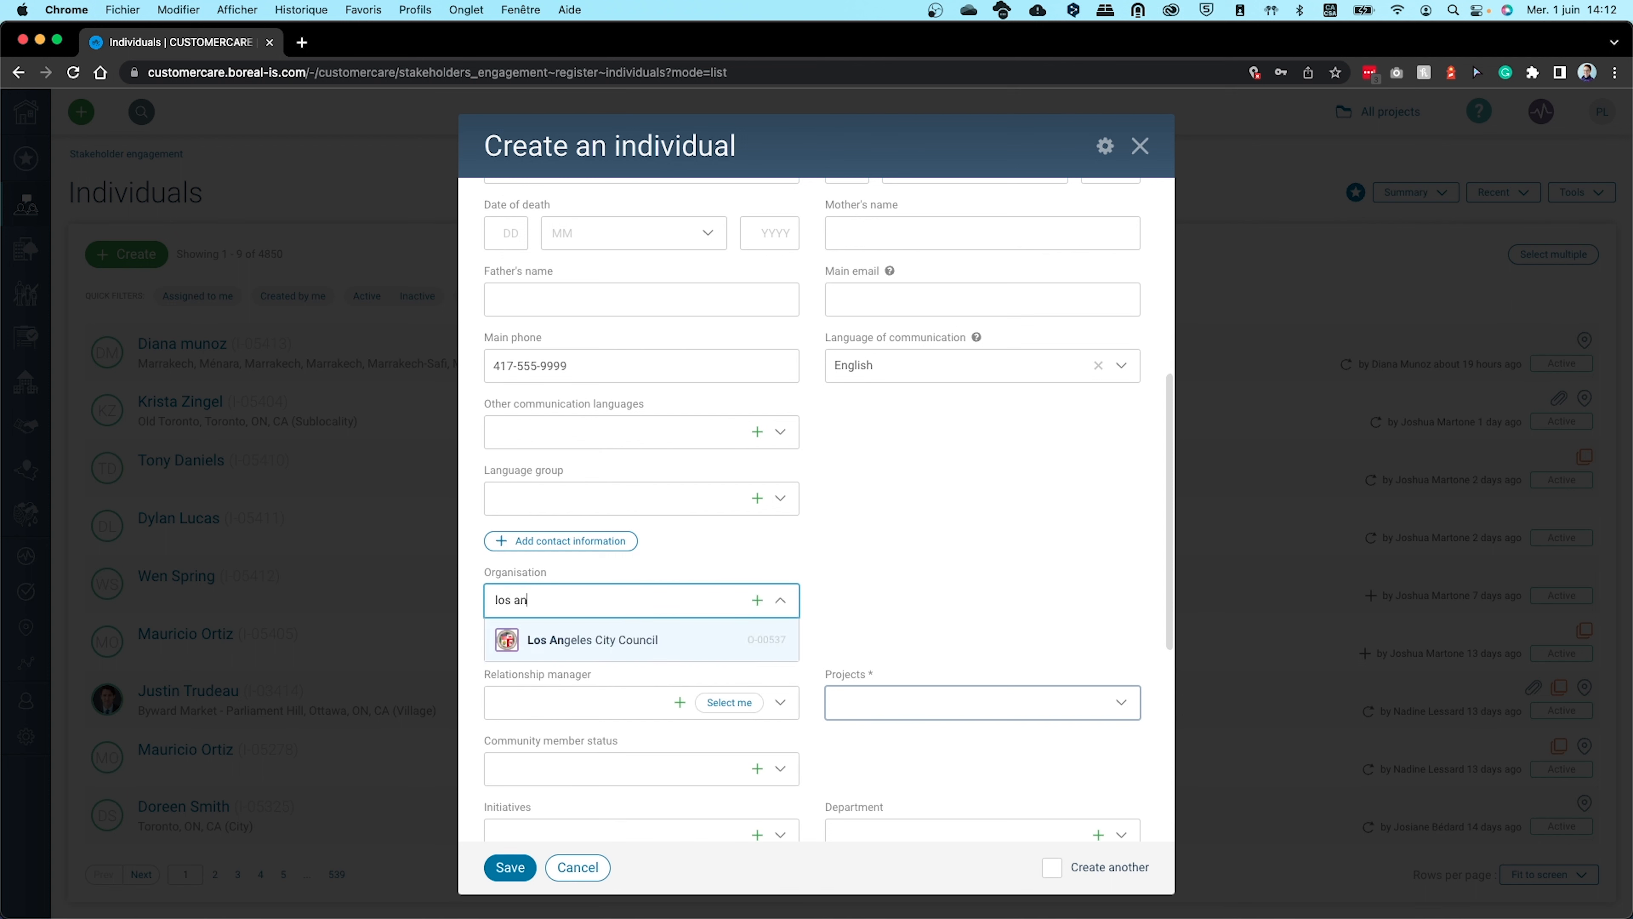
{"action": "type", "text": "ge"}
{"action": "key", "text": "Return"}
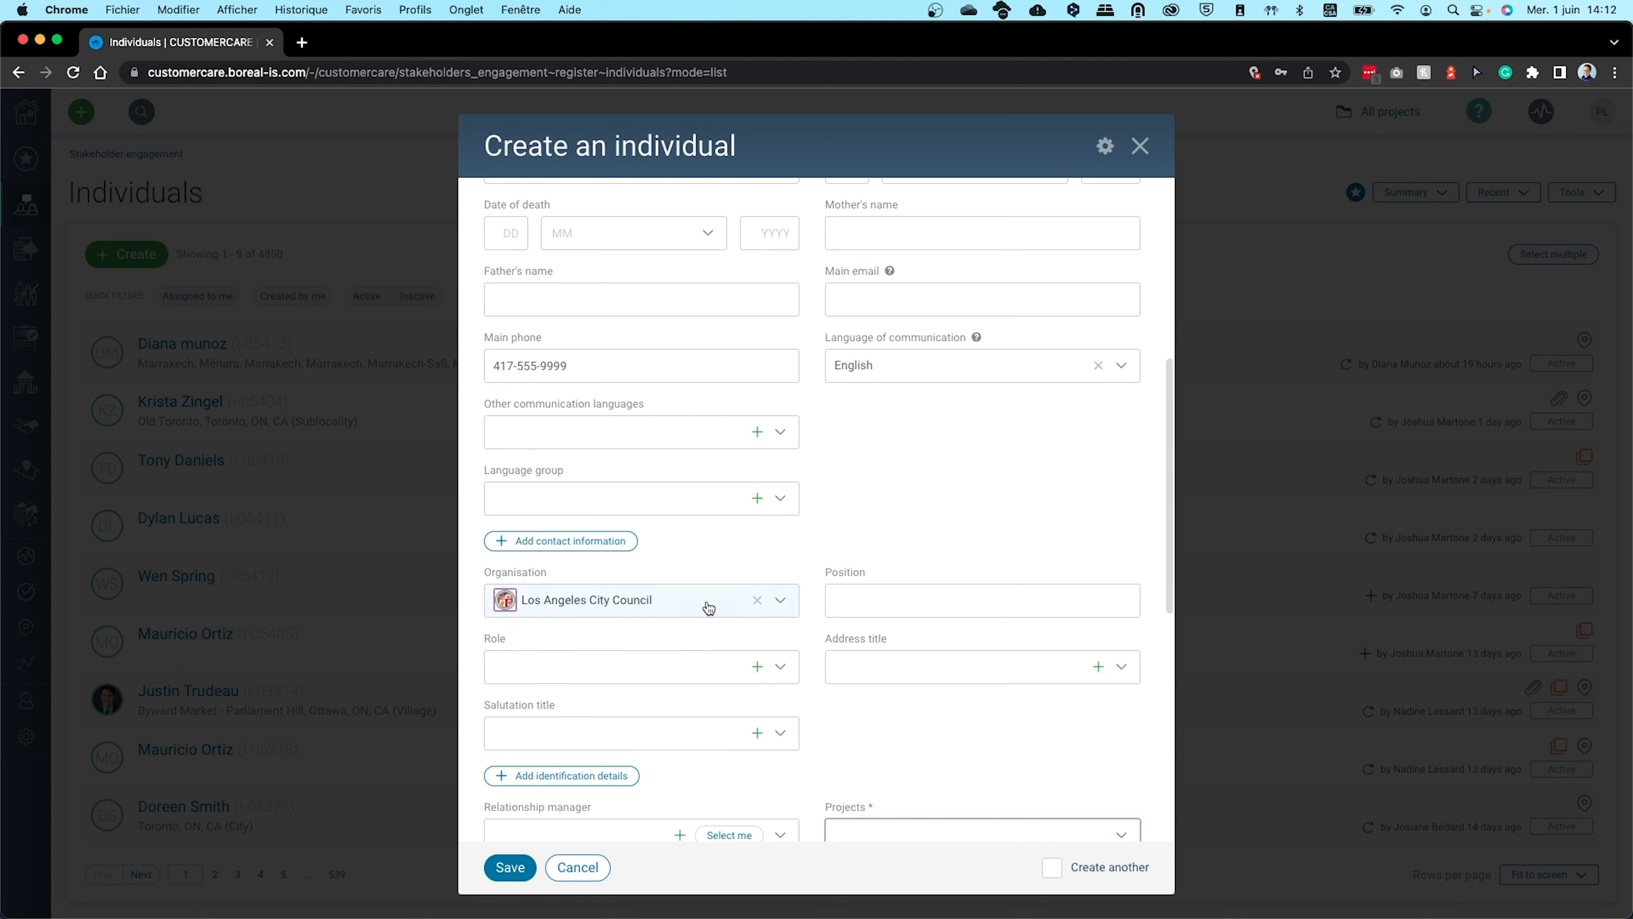
{"action": "left_click", "coordinate": [855, 594]}
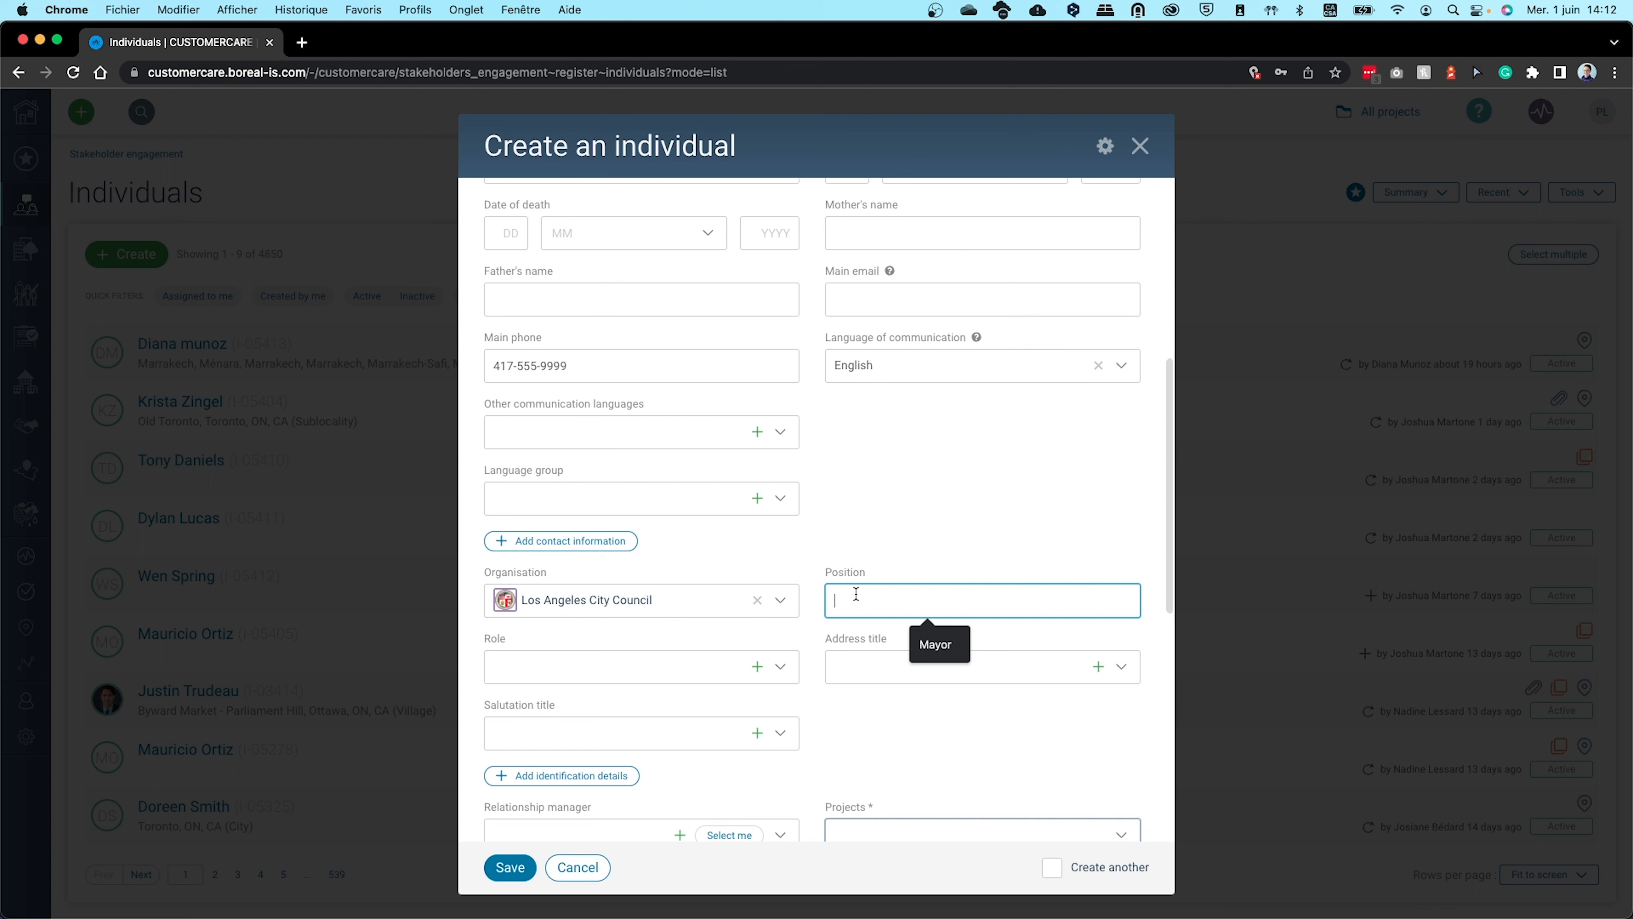
{"action": "type", "text": "Mayor"}
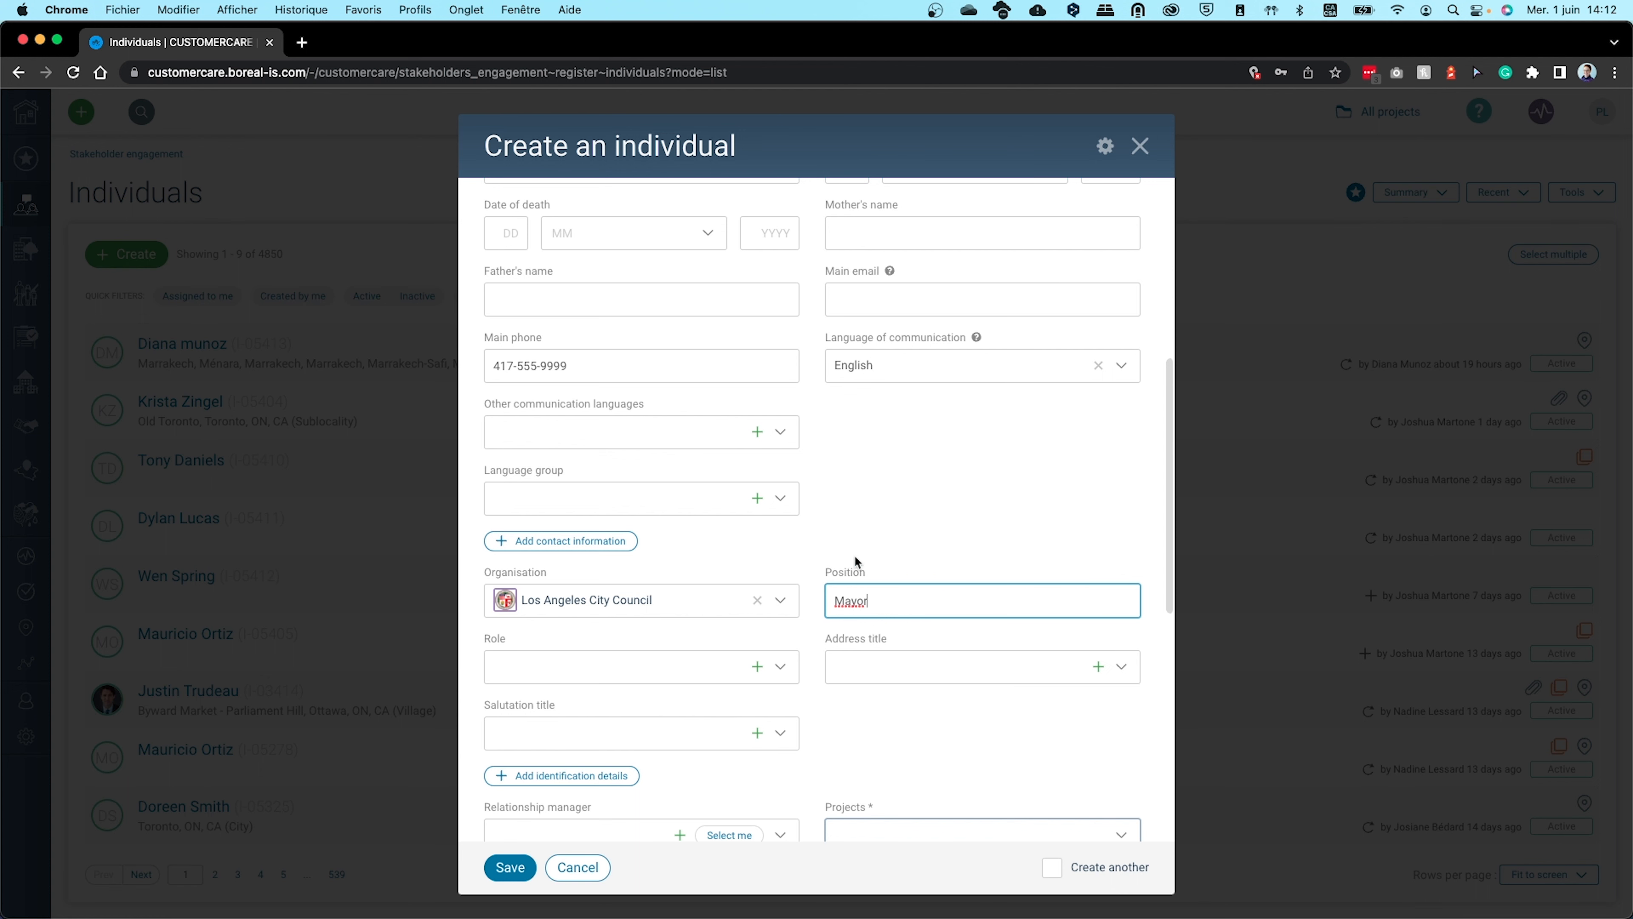
{"action": "scroll", "coordinate": [855, 557], "scroll_direction": "down", "scroll_amount": 3}
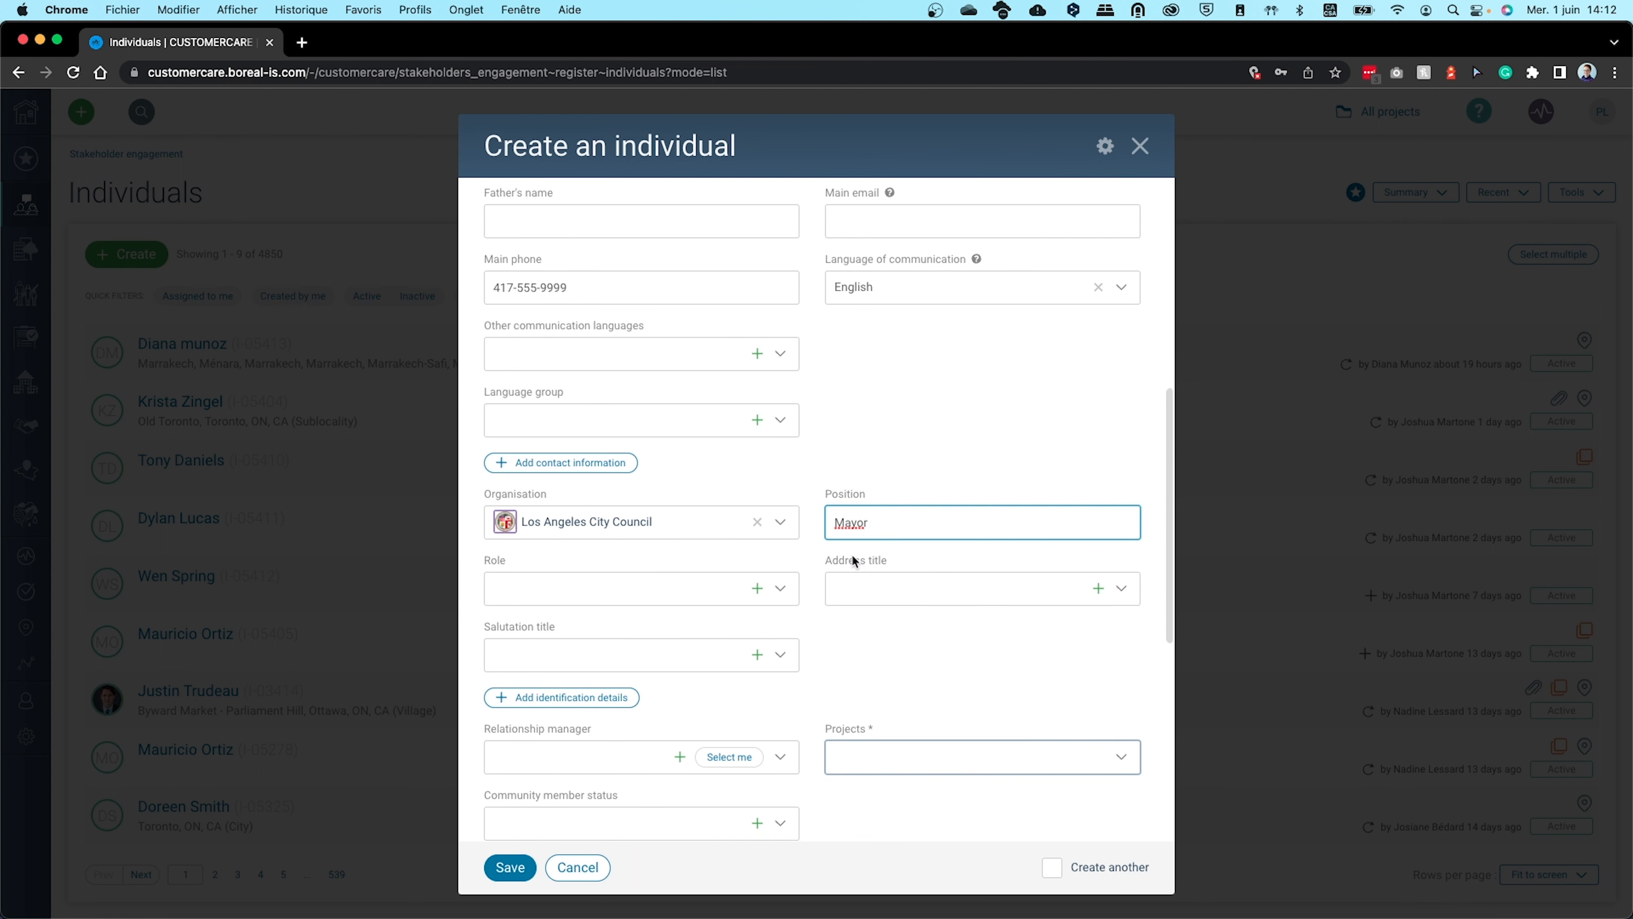
{"action": "scroll", "coordinate": [853, 558], "scroll_direction": "down", "scroll_amount": 3}
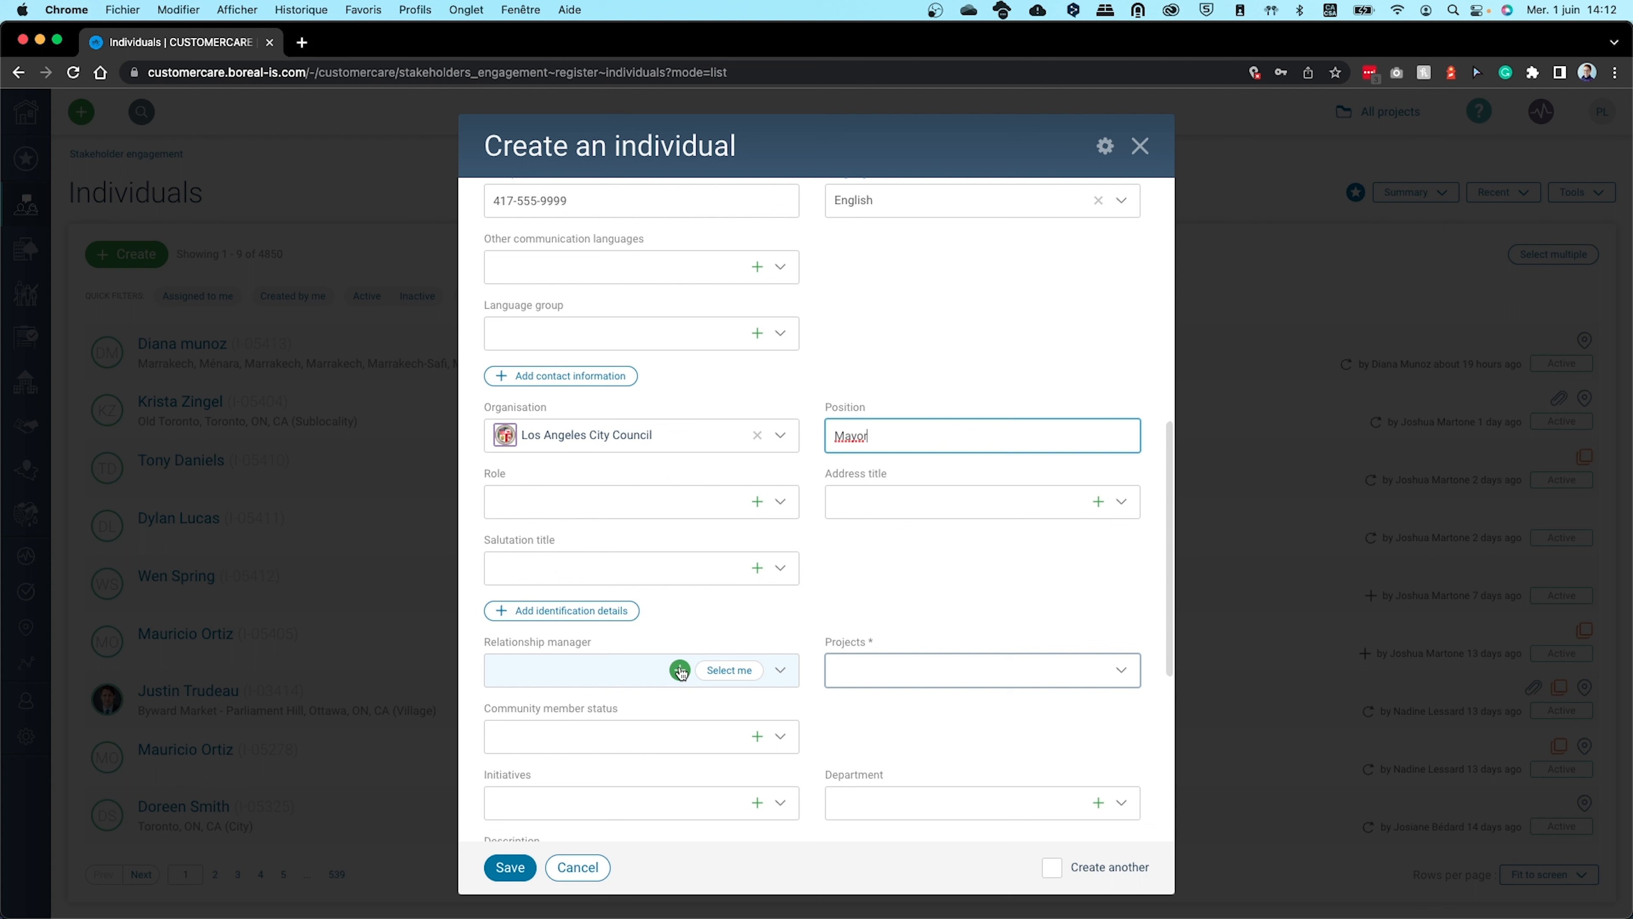
Assign yourself as relationship manager, upload a profile photo, and save the individual
{"action": "left_click", "coordinate": [716, 671]}
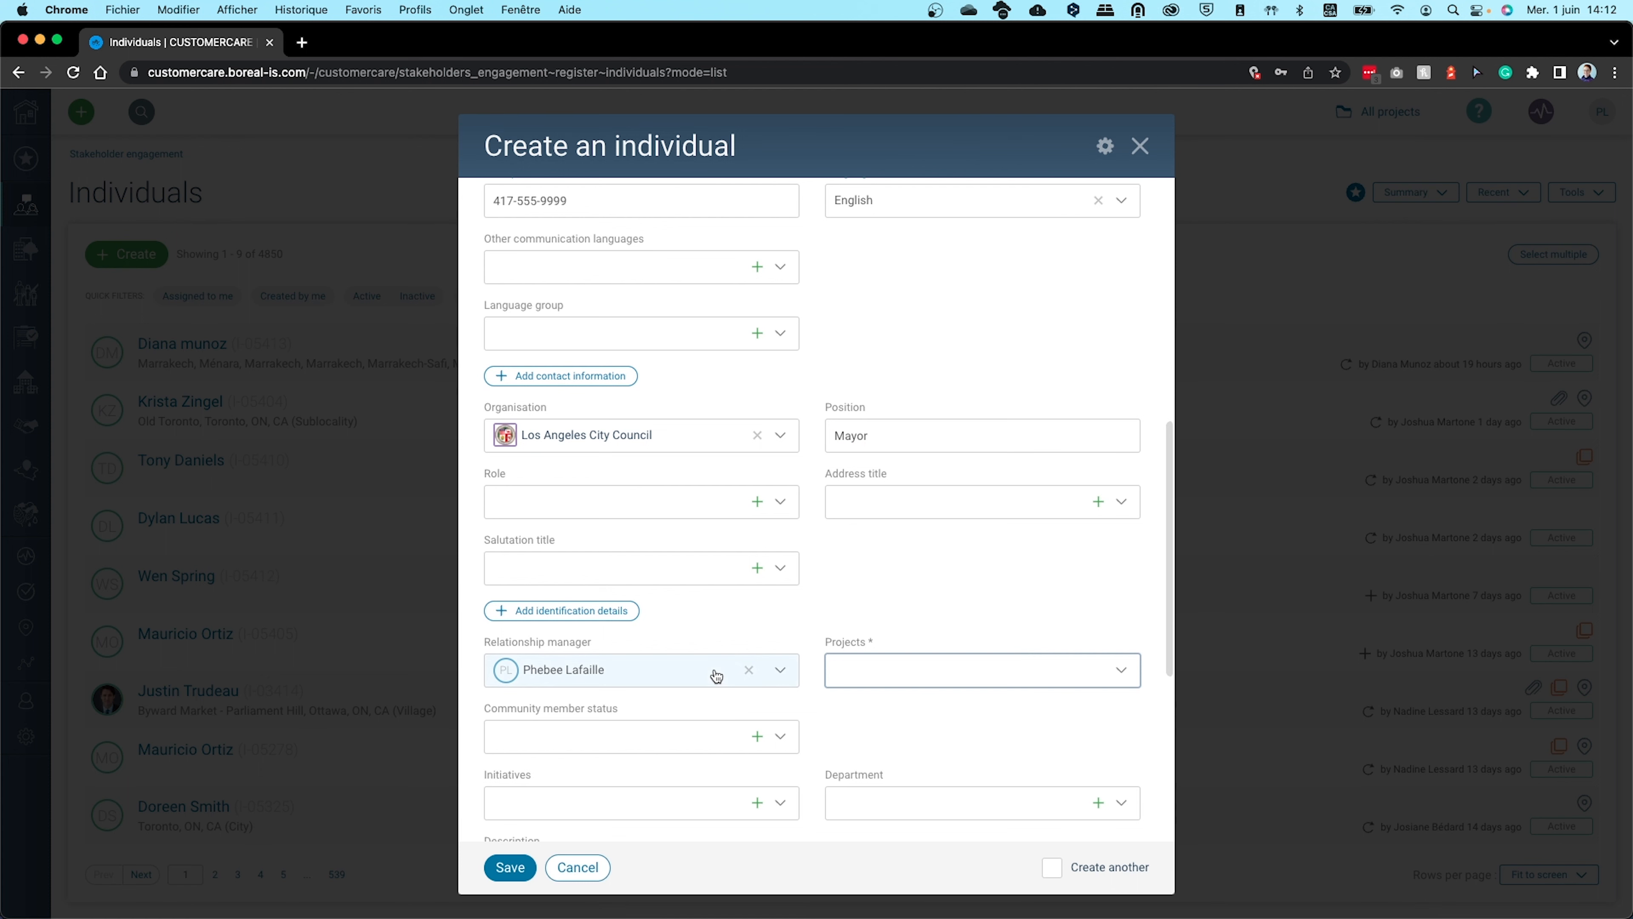
{"action": "scroll", "coordinate": [809, 618], "scroll_direction": "up", "scroll_amount": 10}
{"action": "left_click", "coordinate": [519, 264]}
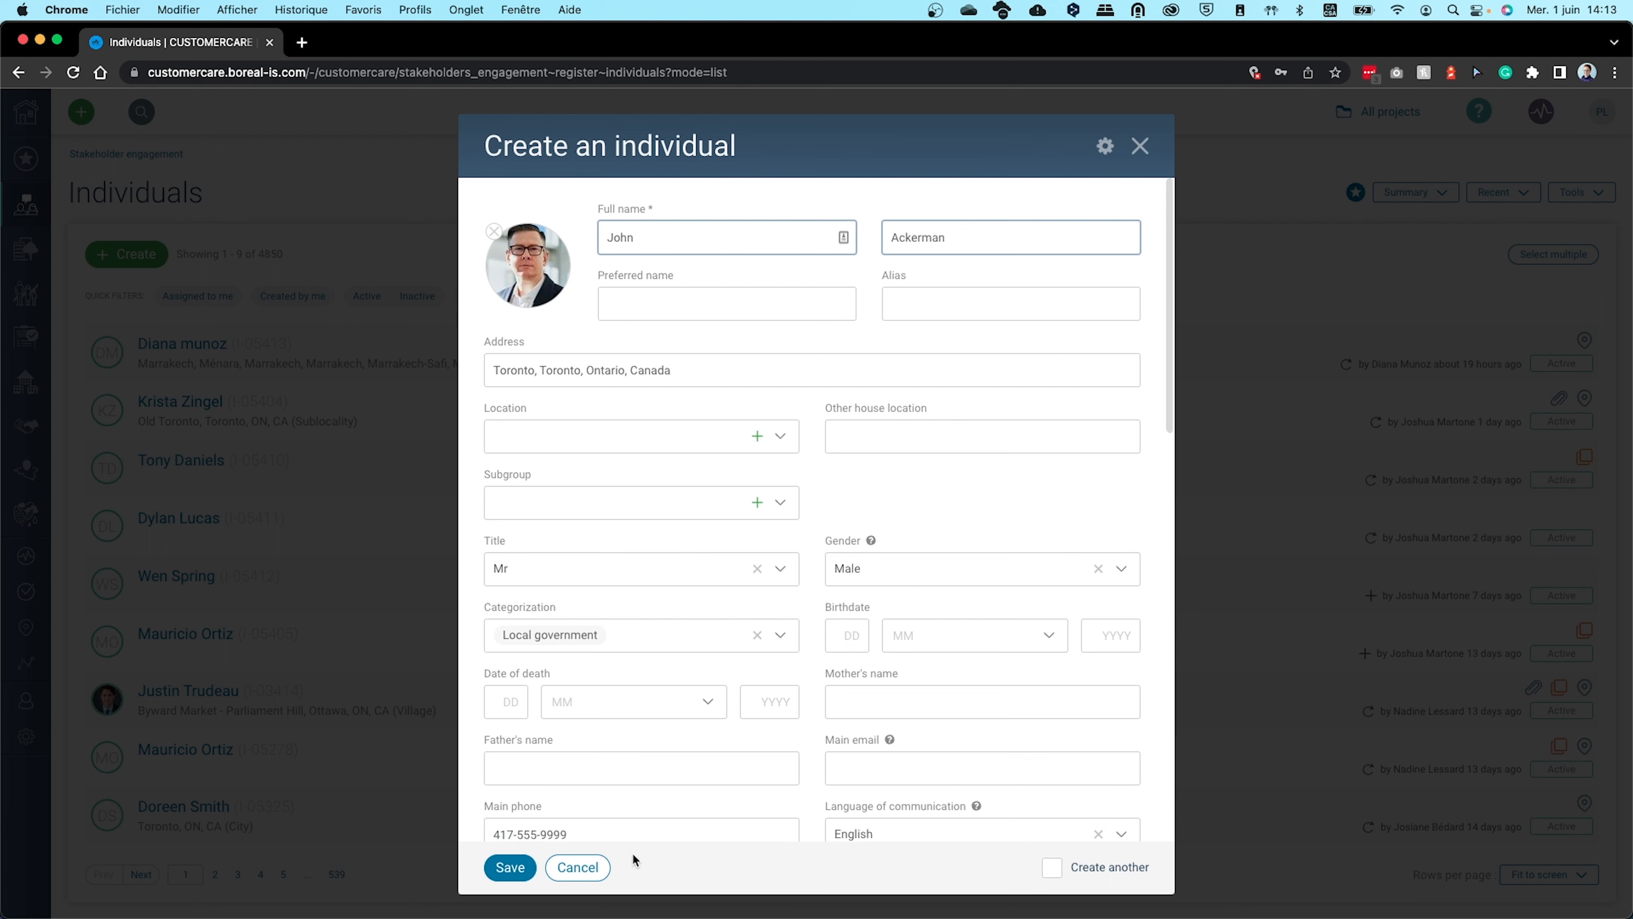
{"action": "left_click", "coordinate": [531, 869]}
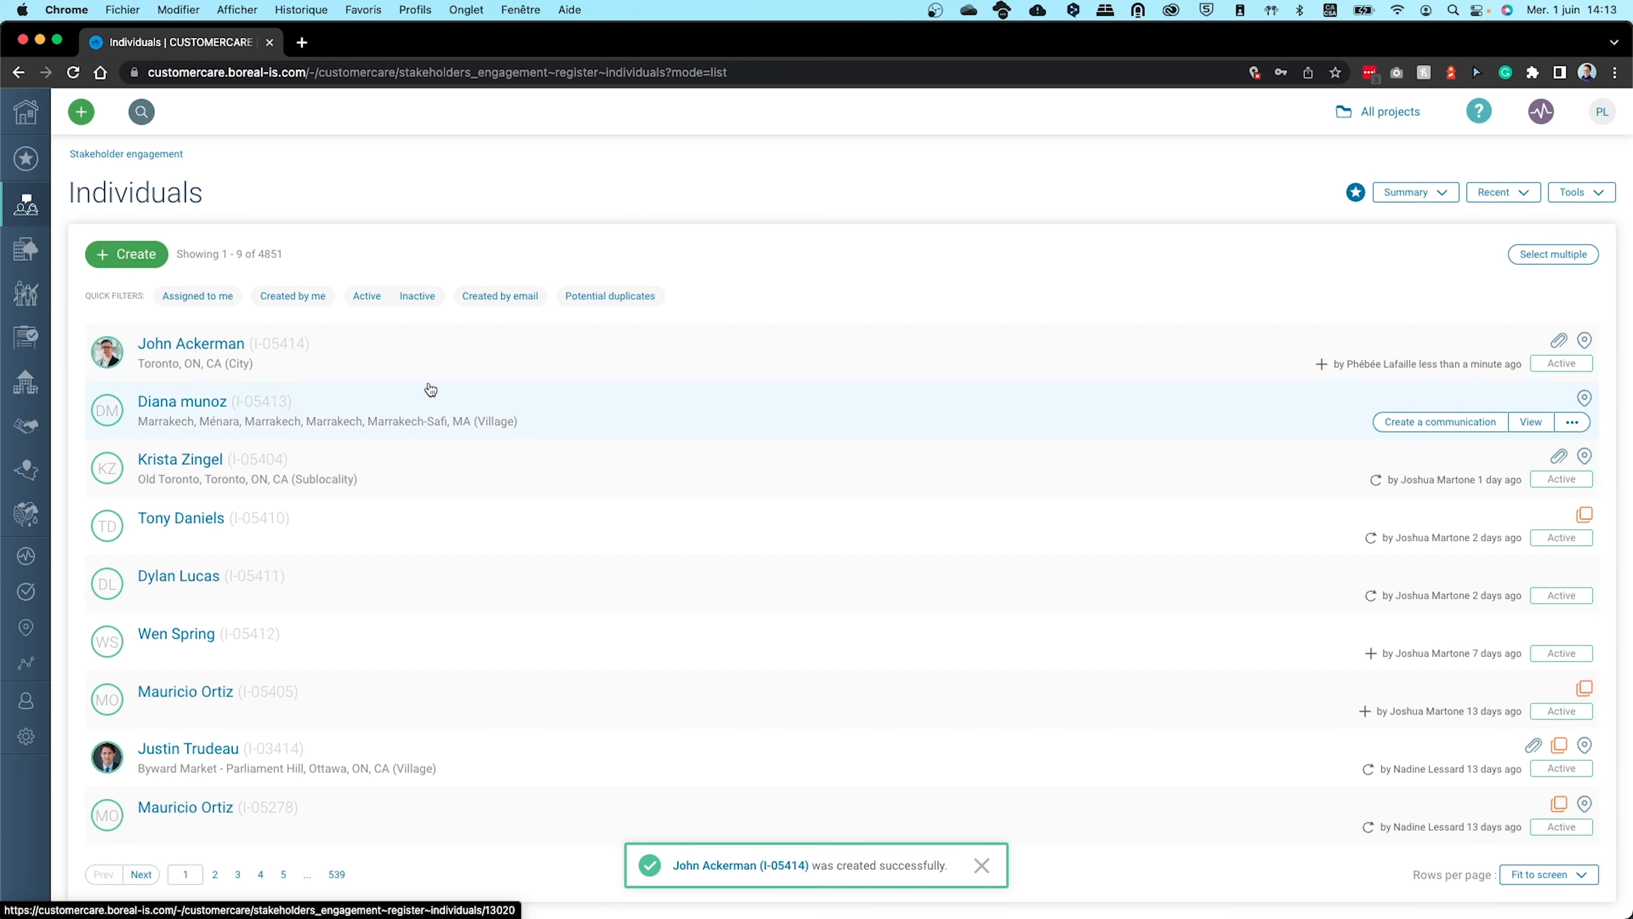
Open the newly saved individual and view its Contacts and Positions pages
{"action": "left_click", "coordinate": [412, 368]}
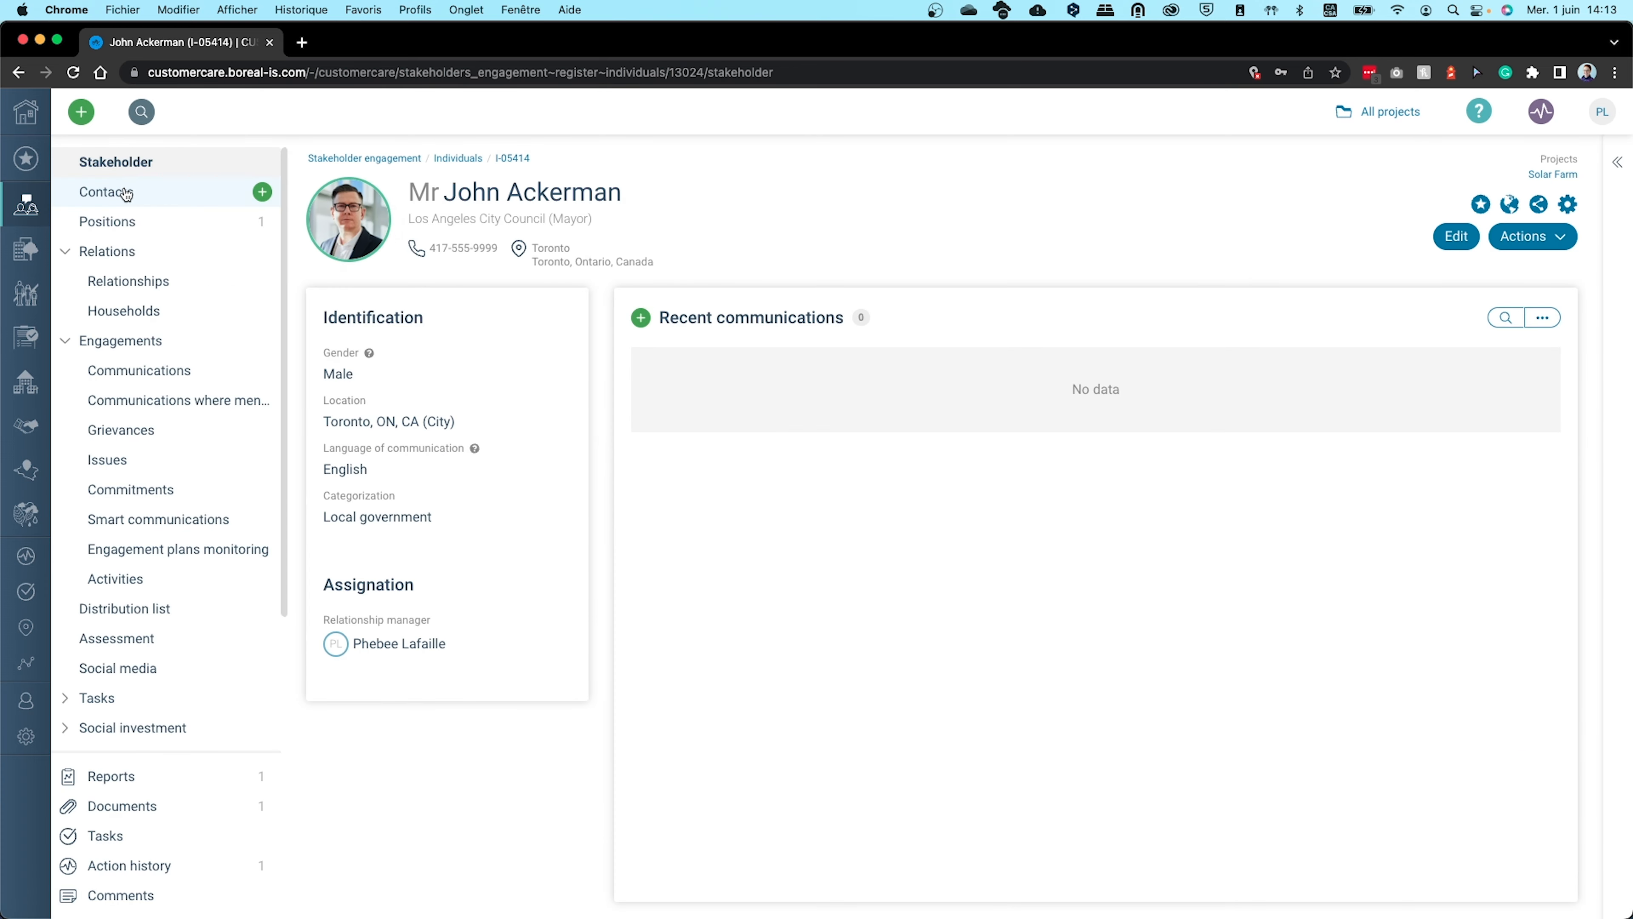
{"action": "left_click", "coordinate": [143, 195]}
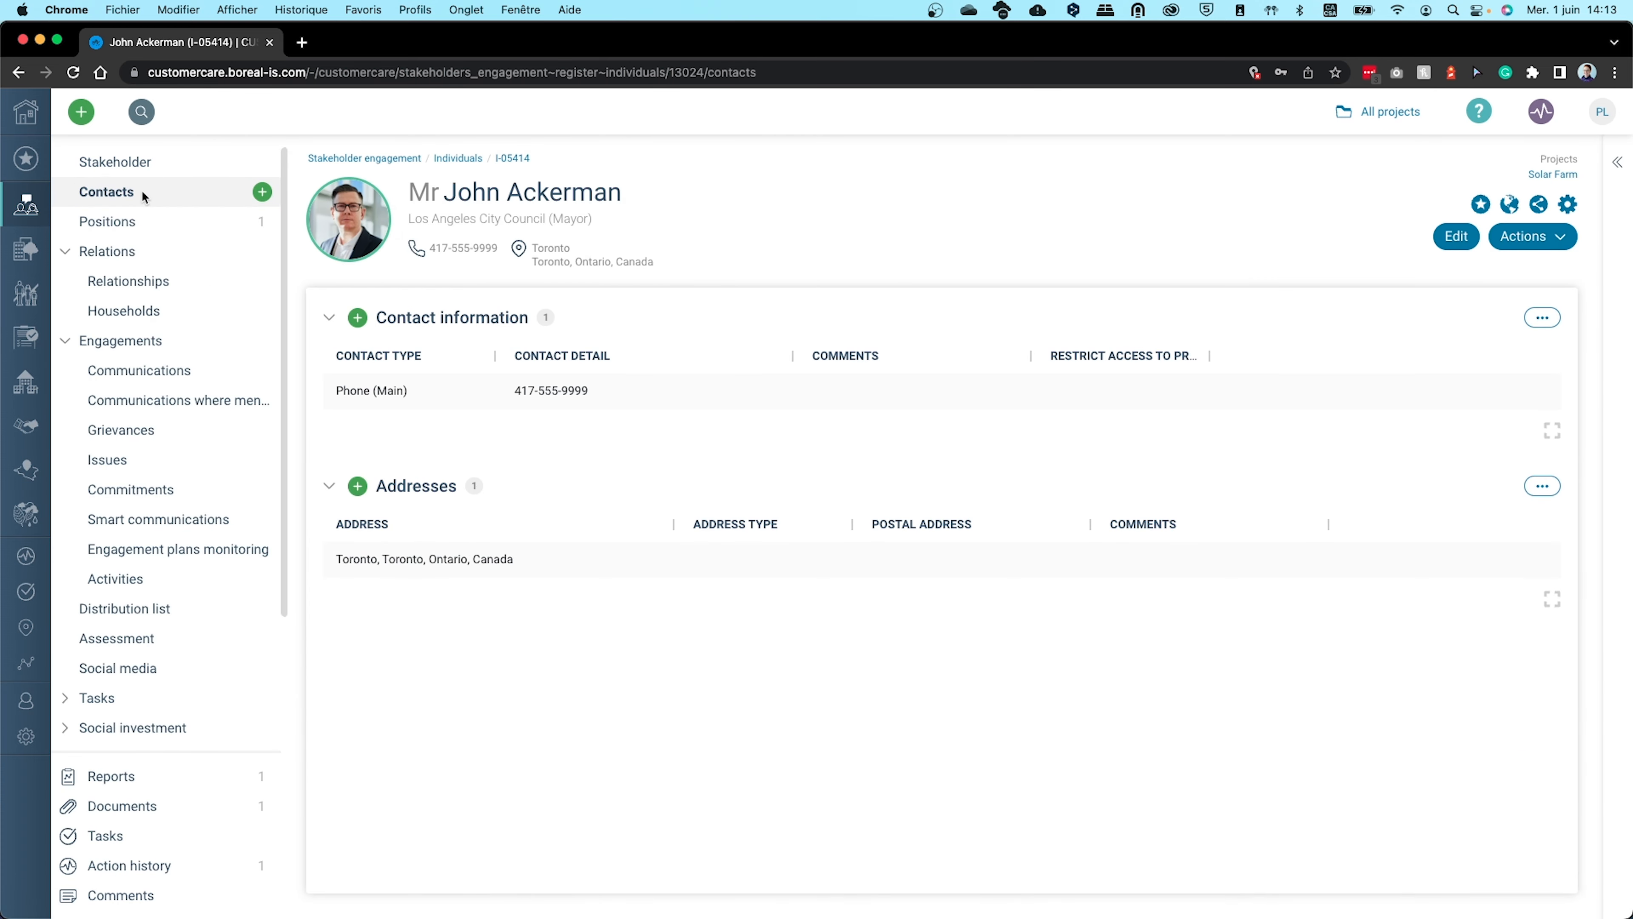
{"action": "left_click", "coordinate": [130, 223]}
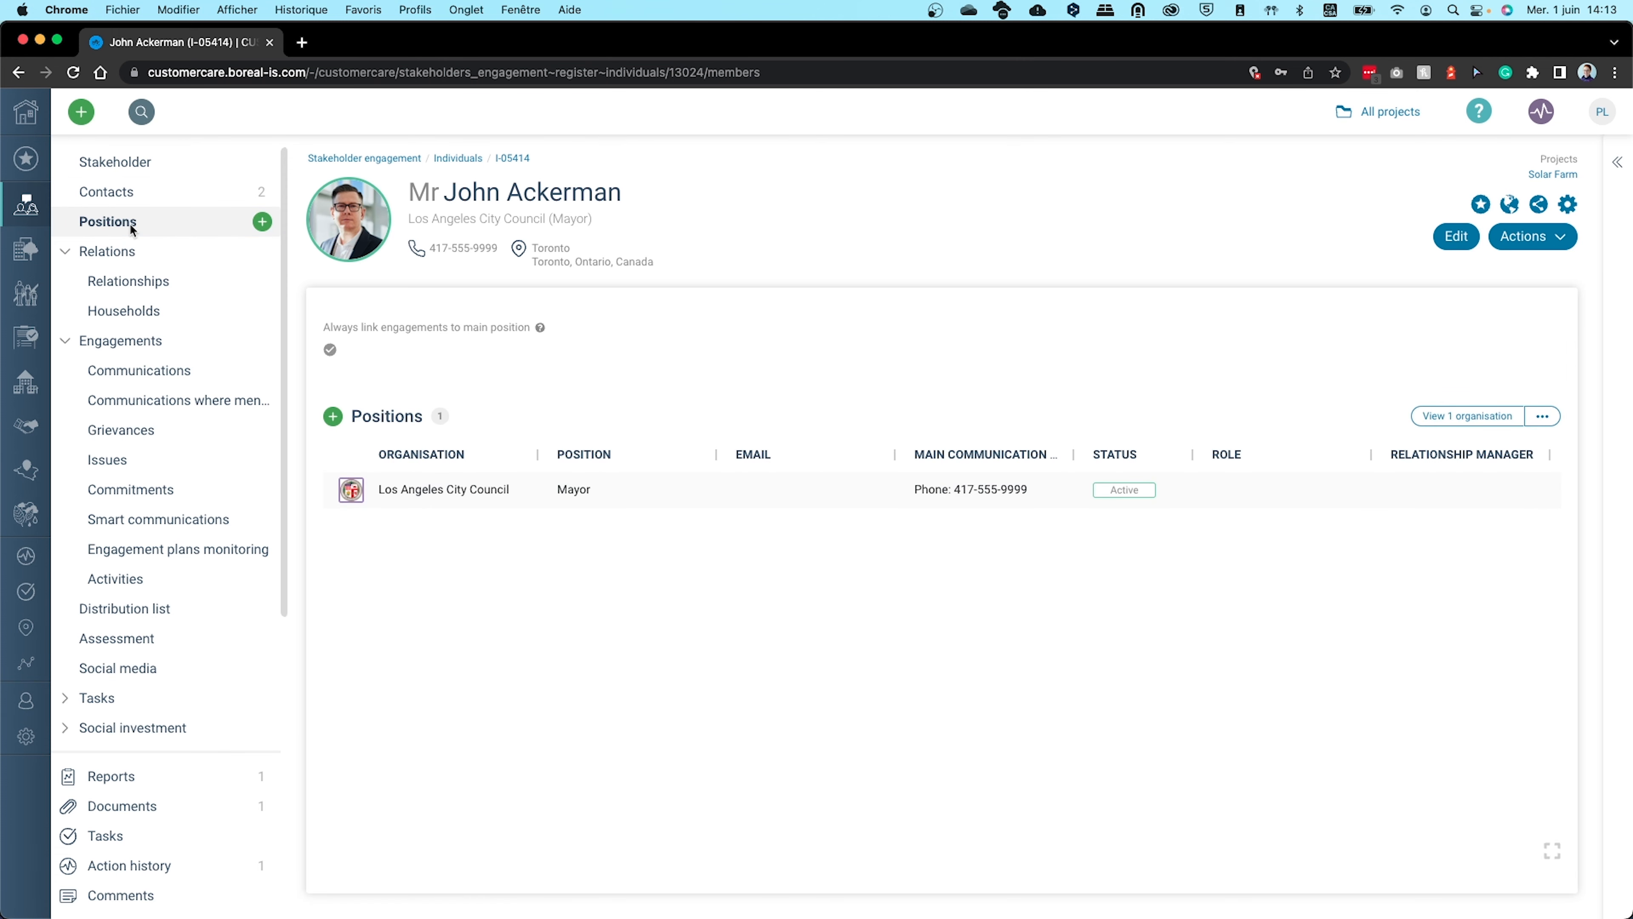